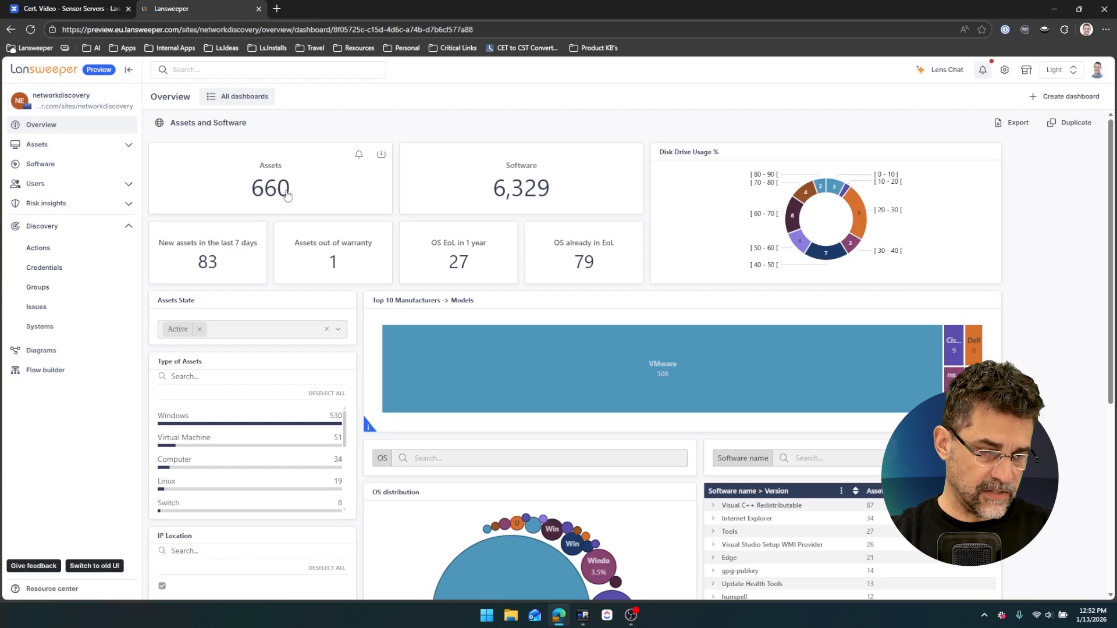
Open the Discovery Systems overview and examine the listed discovery systems and their types, including the IT and OT sensors
click(56, 232)
click(56, 231)
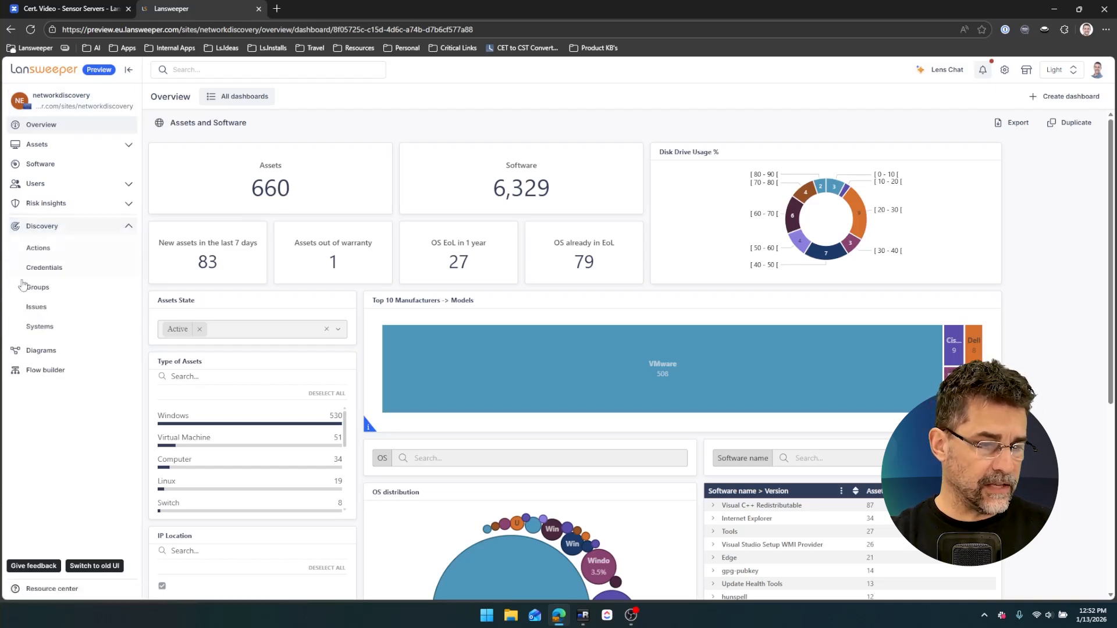
click(41, 329)
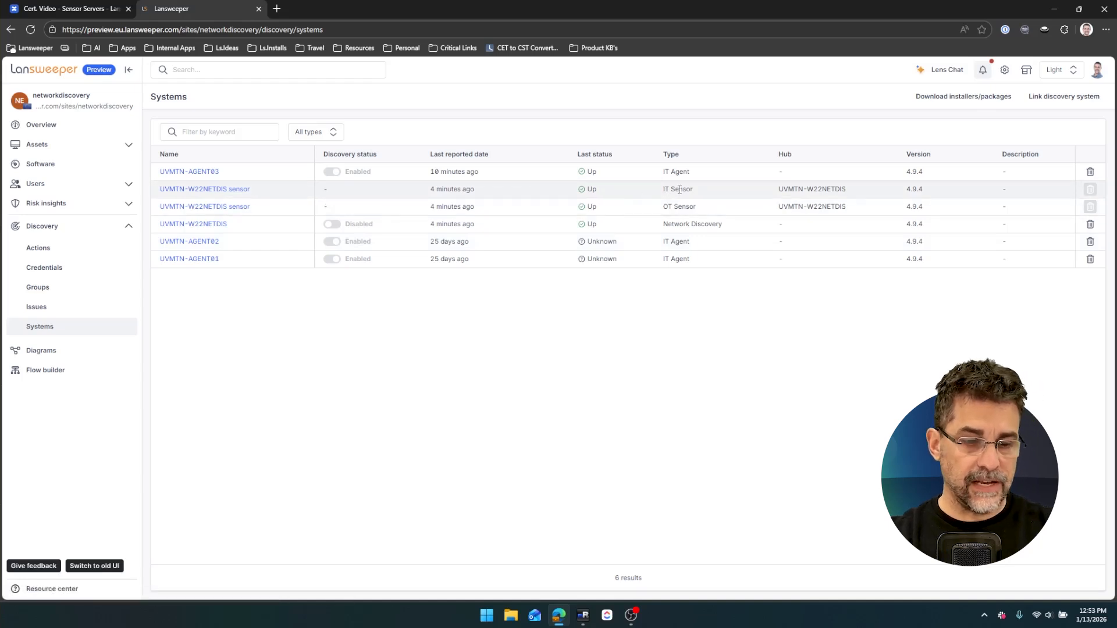
drag(692, 189, 667, 207)
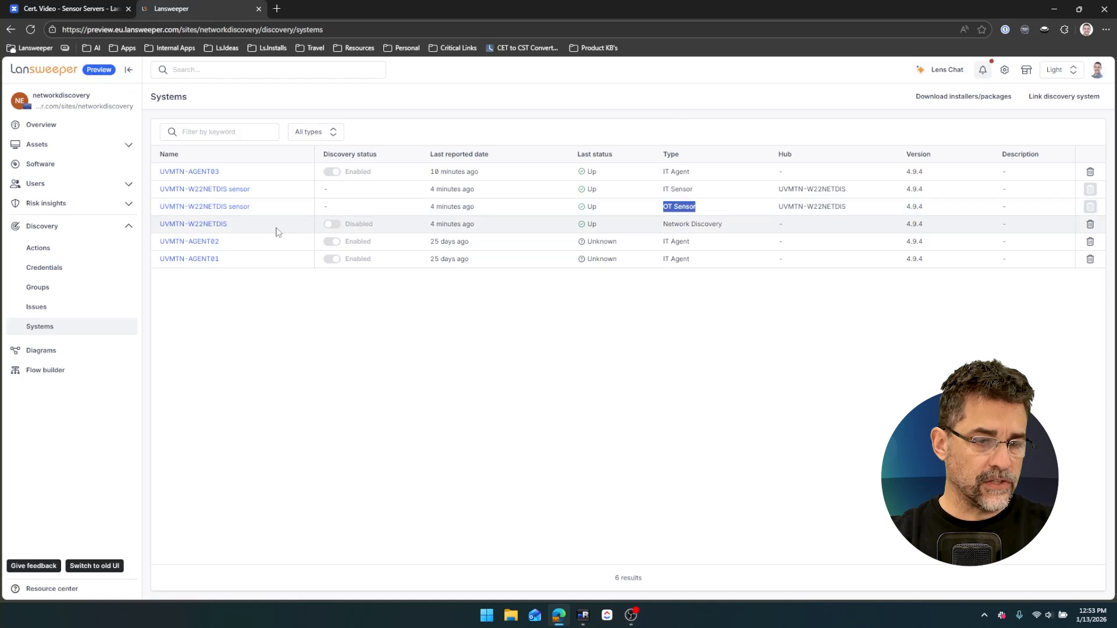
click(259, 231)
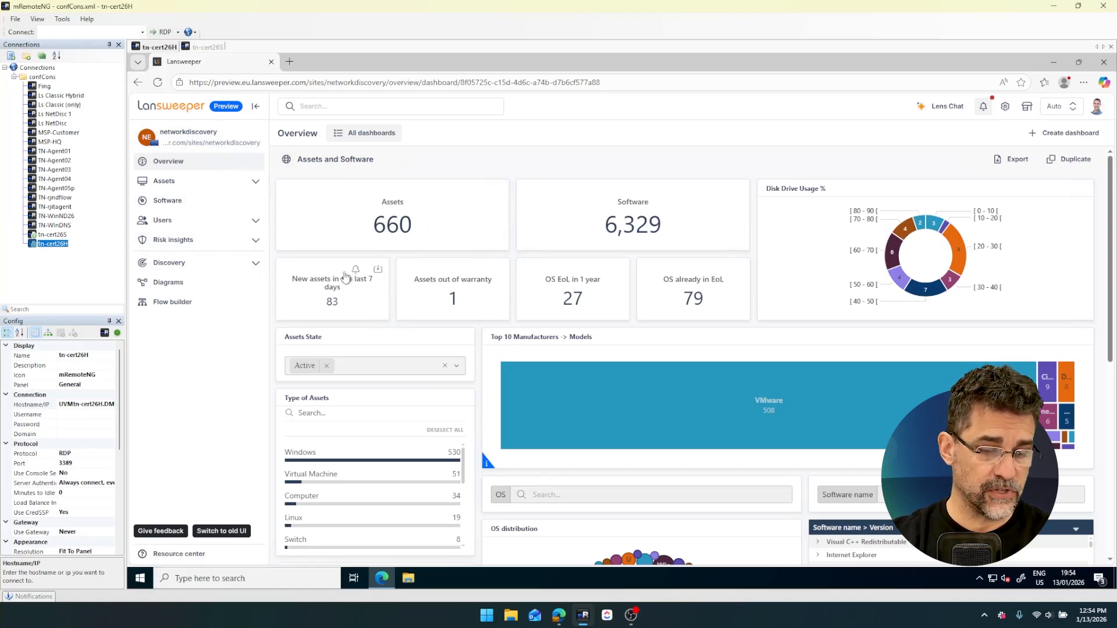
On the tn-cert26H remote machine, go to the Discovery Systems overview and open its installers and packages download page
click(1050, 64)
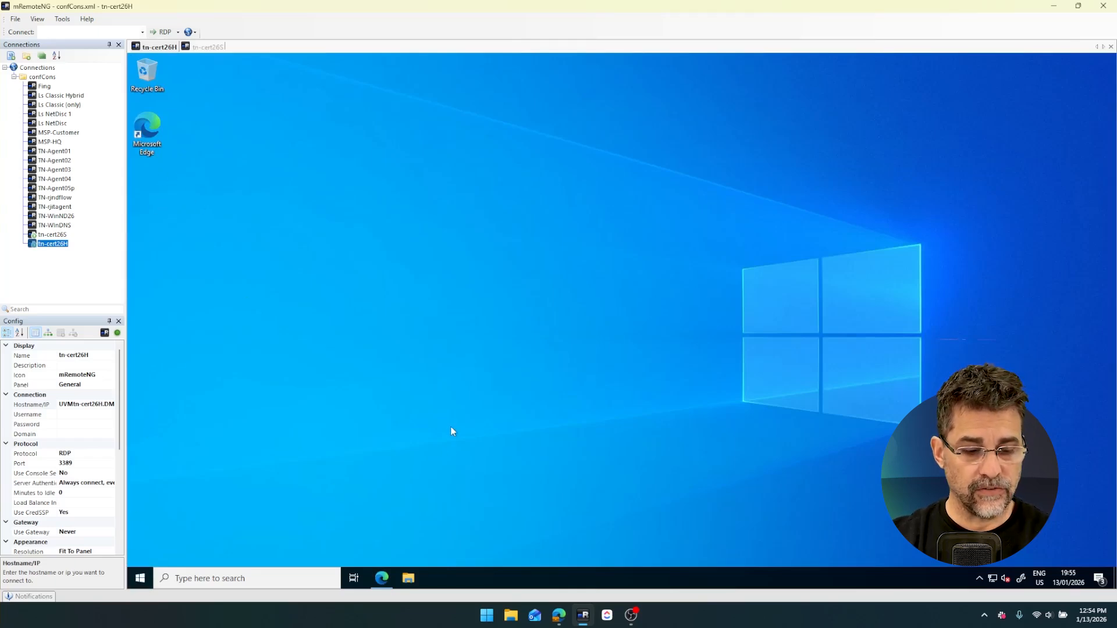
click(382, 577)
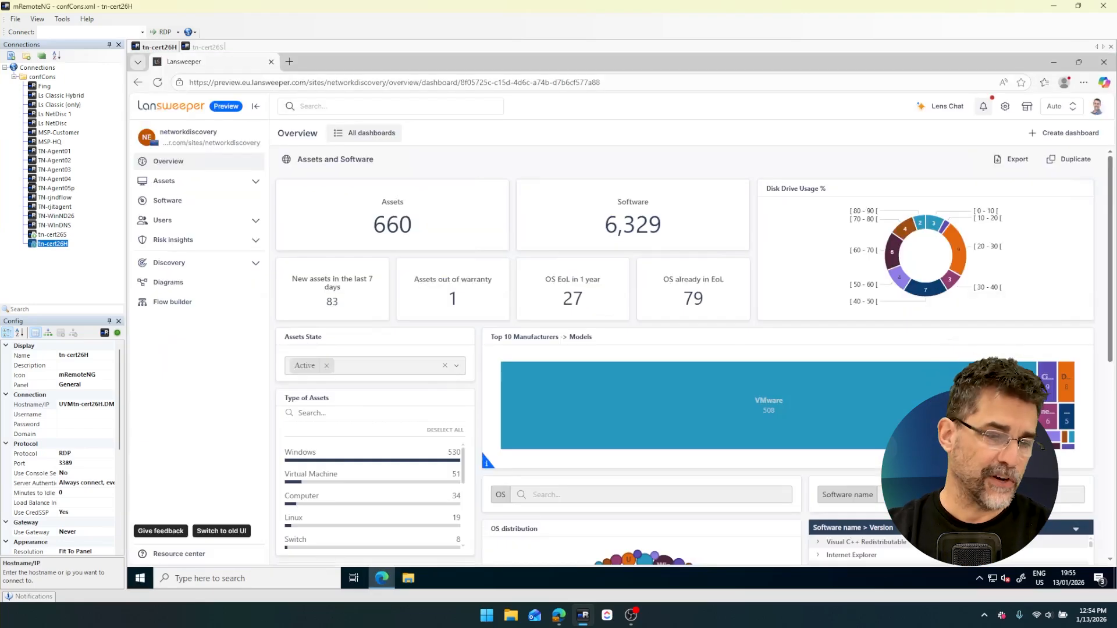
click(228, 266)
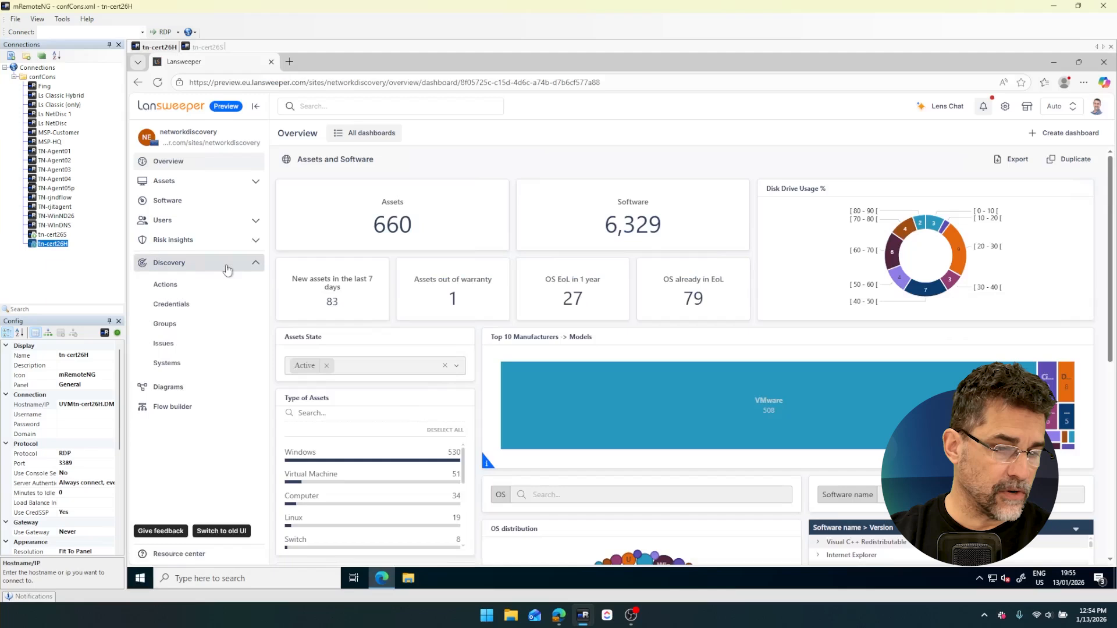
click(181, 363)
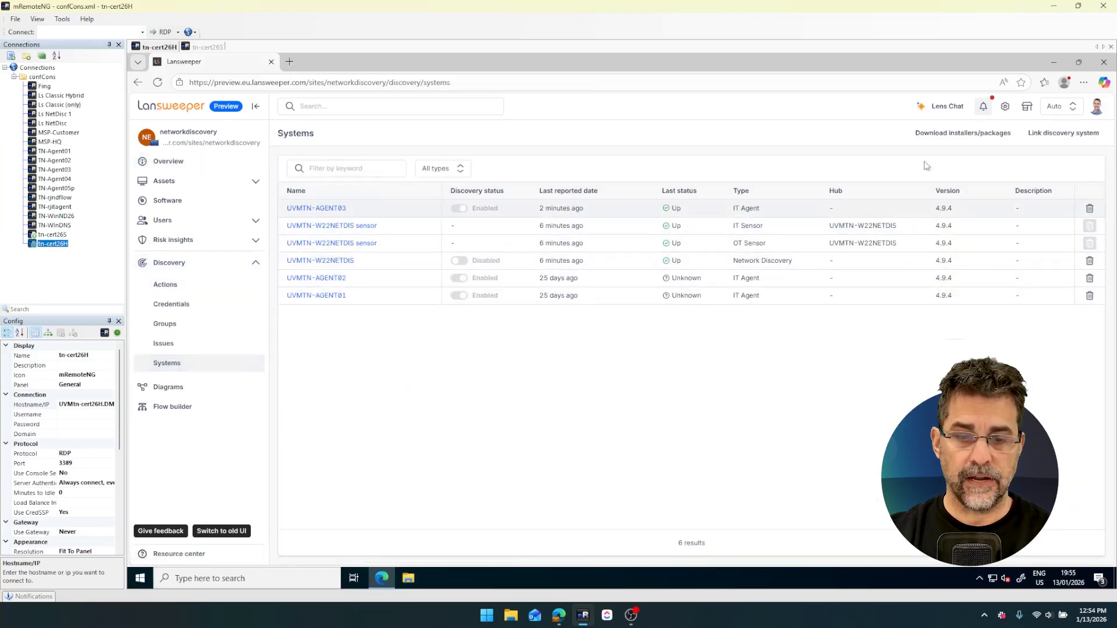
click(986, 137)
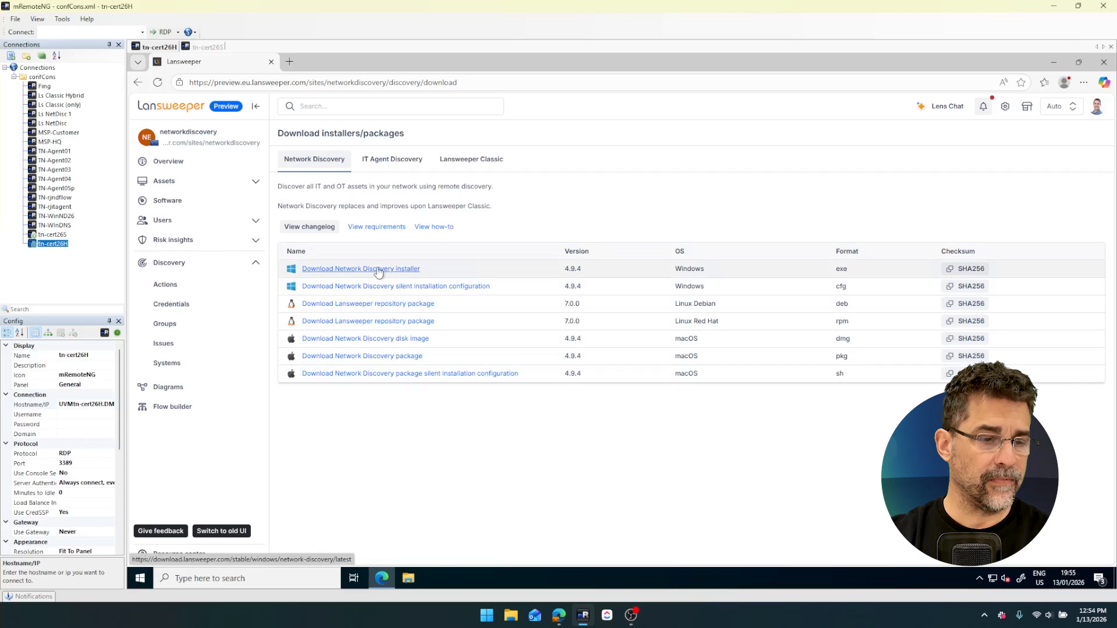
Review the available IT Agent Discovery and Lansweeper Classic installers, and return to the Network Discovery downloads
click(388, 166)
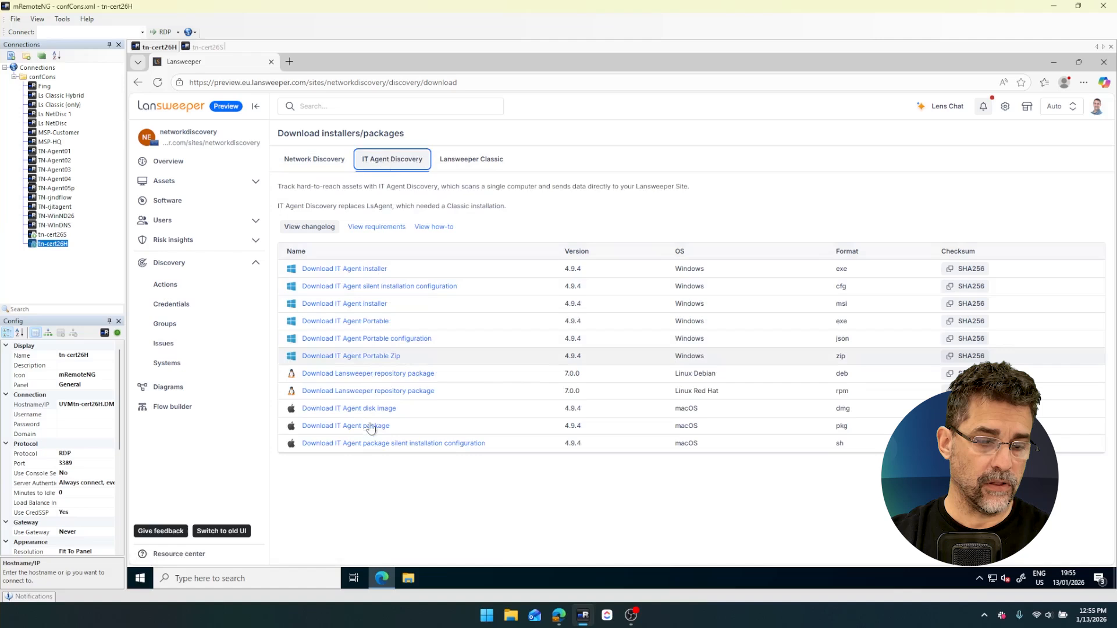
click(471, 168)
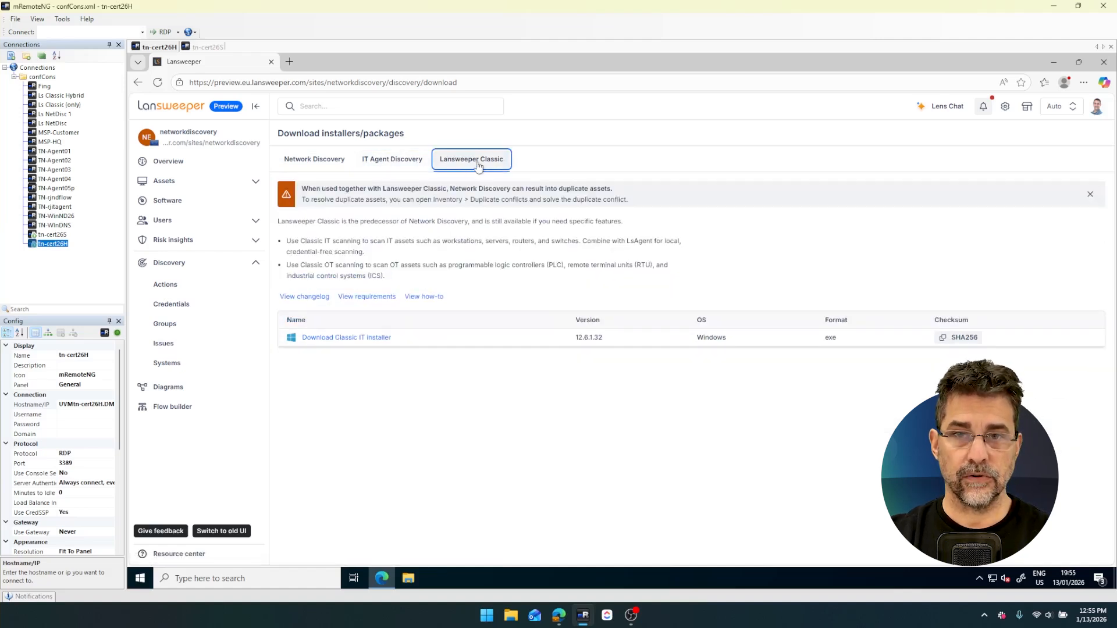
click(310, 166)
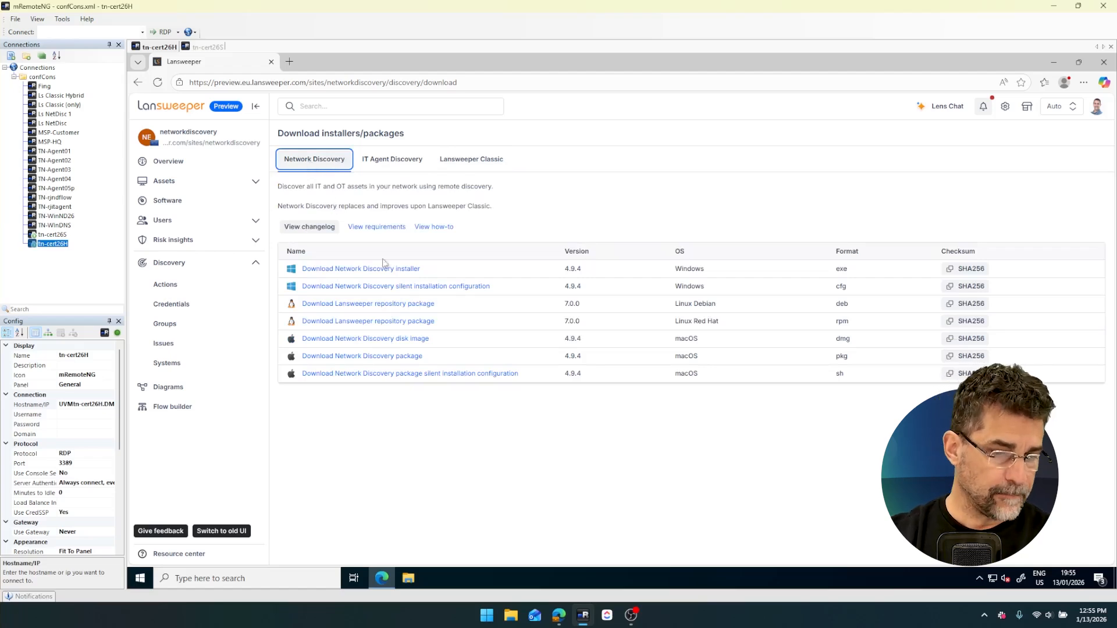
Download the Windows Network Discovery installer and locate the file in the Downloads folder
click(394, 271)
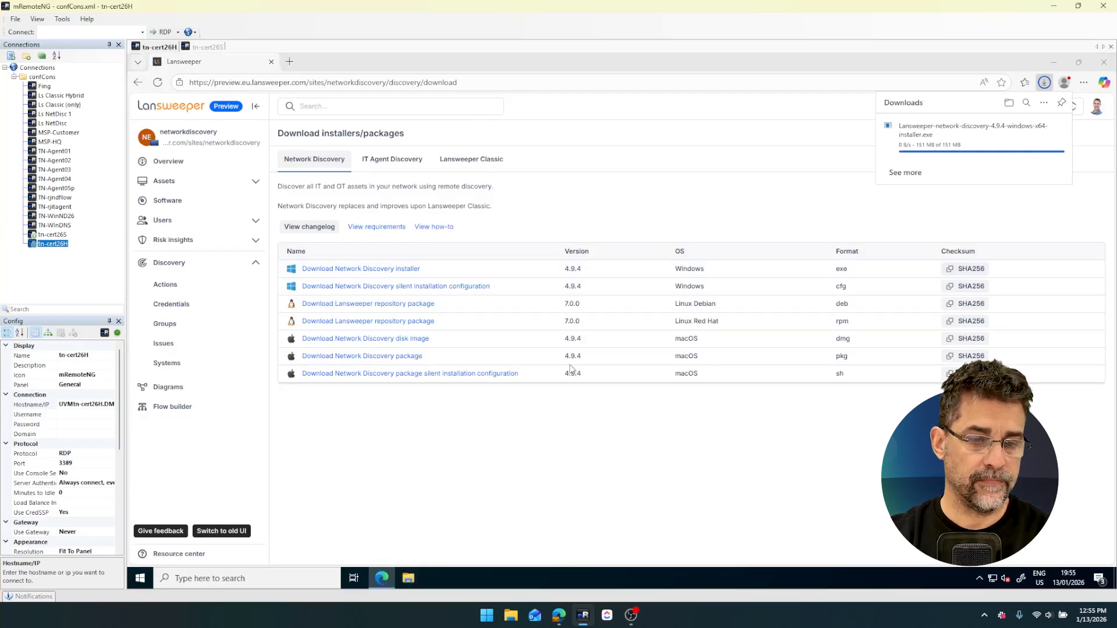
key(super+e)
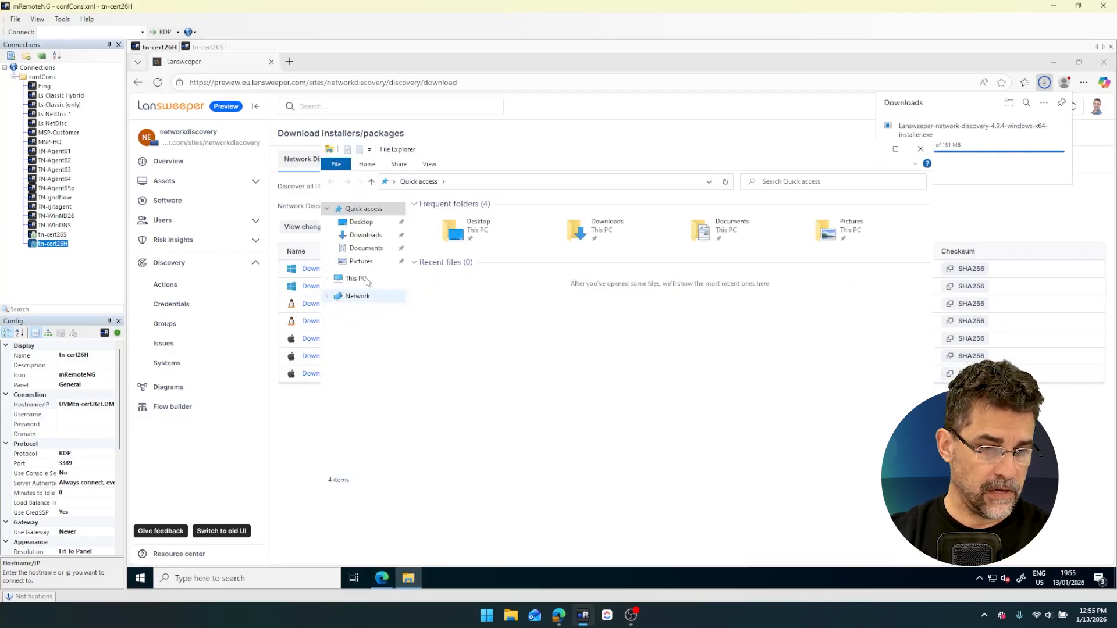
click(366, 235)
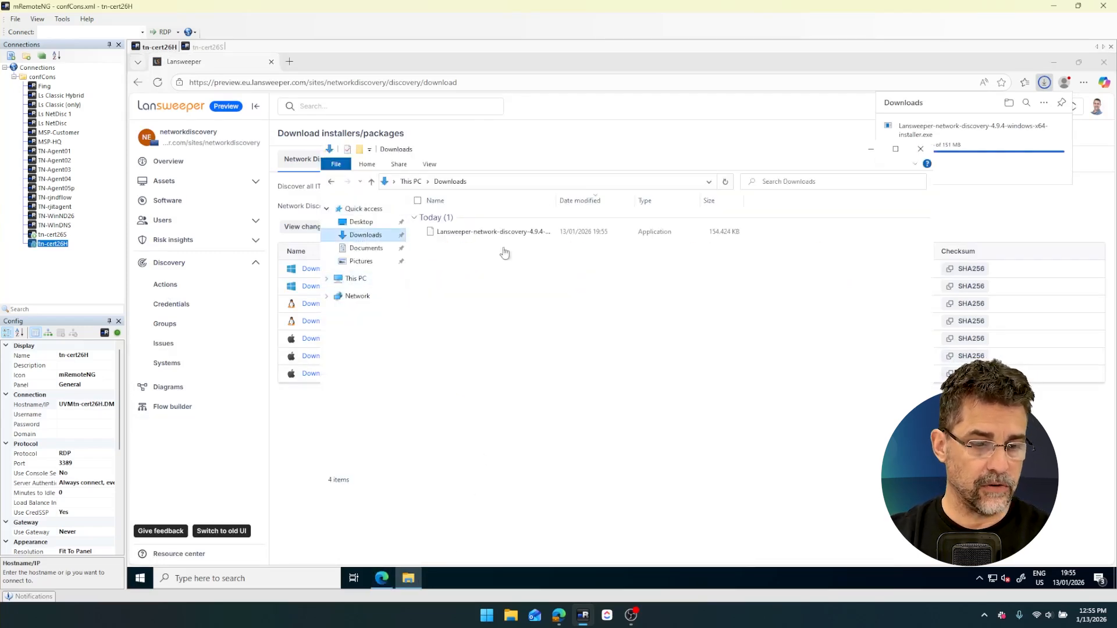
click(476, 233)
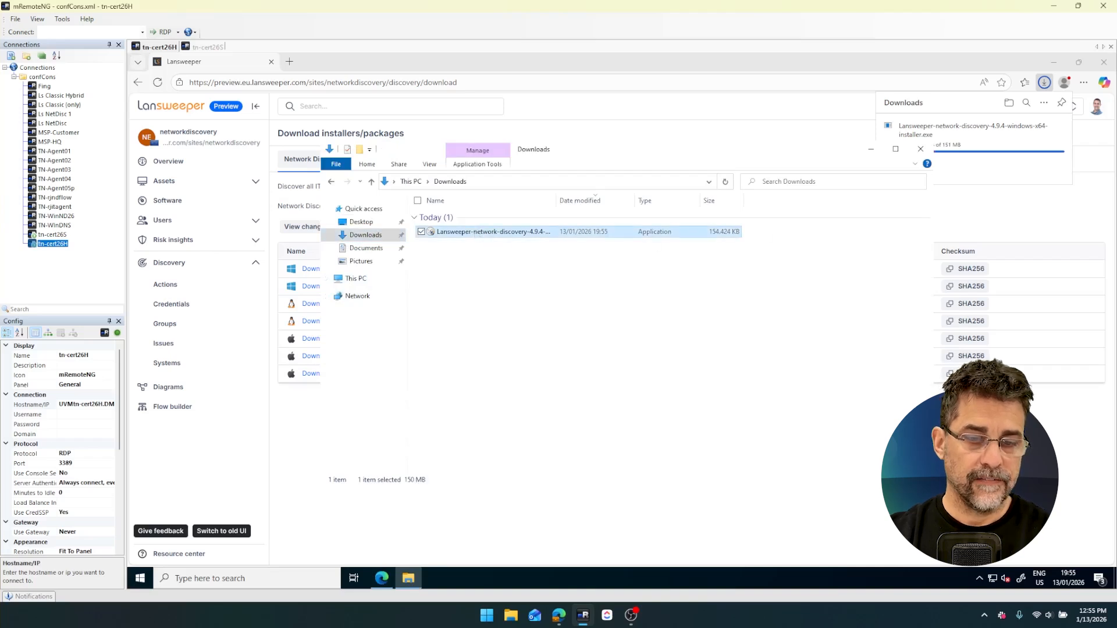
click(855, 112)
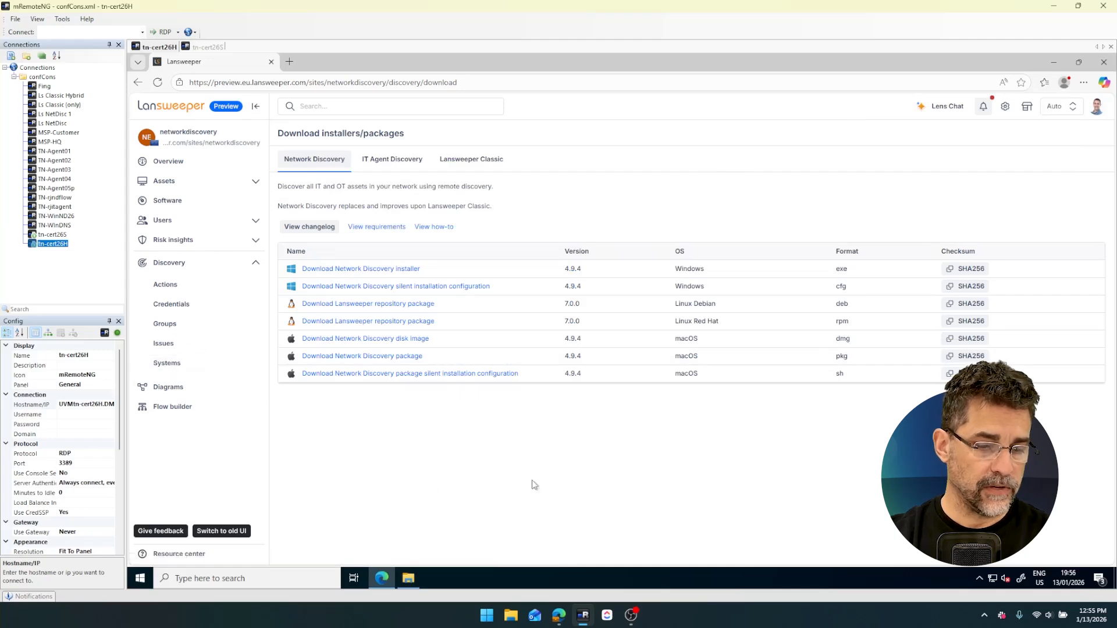
click(1054, 62)
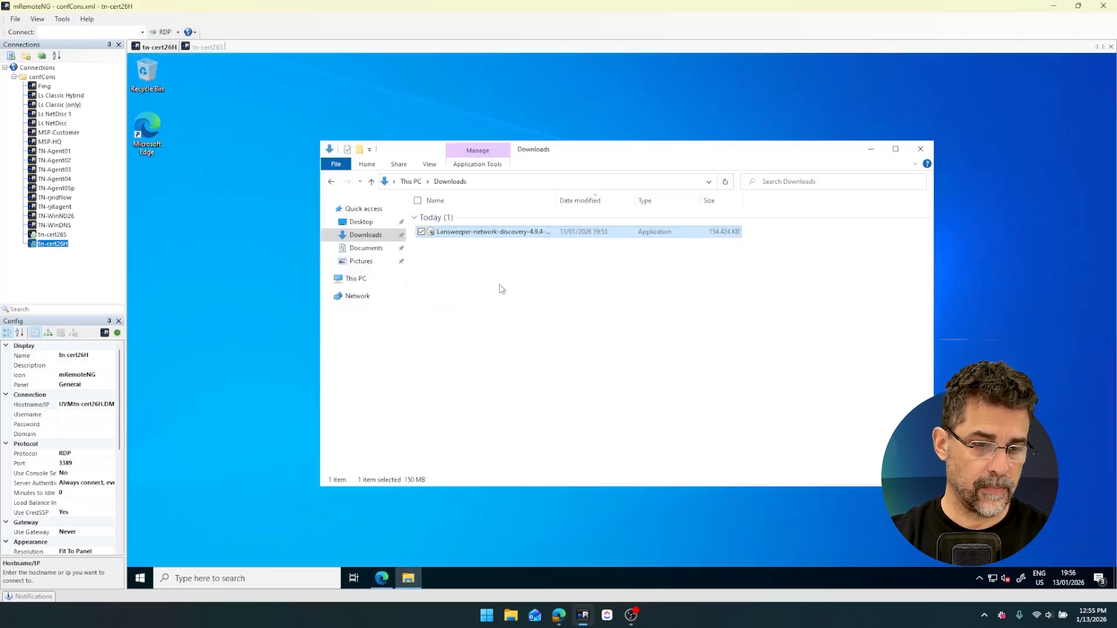
Run the downloaded Network Discovery installer, allow it to make changes to the device, and close the Downloads folder
right_click(501, 233)
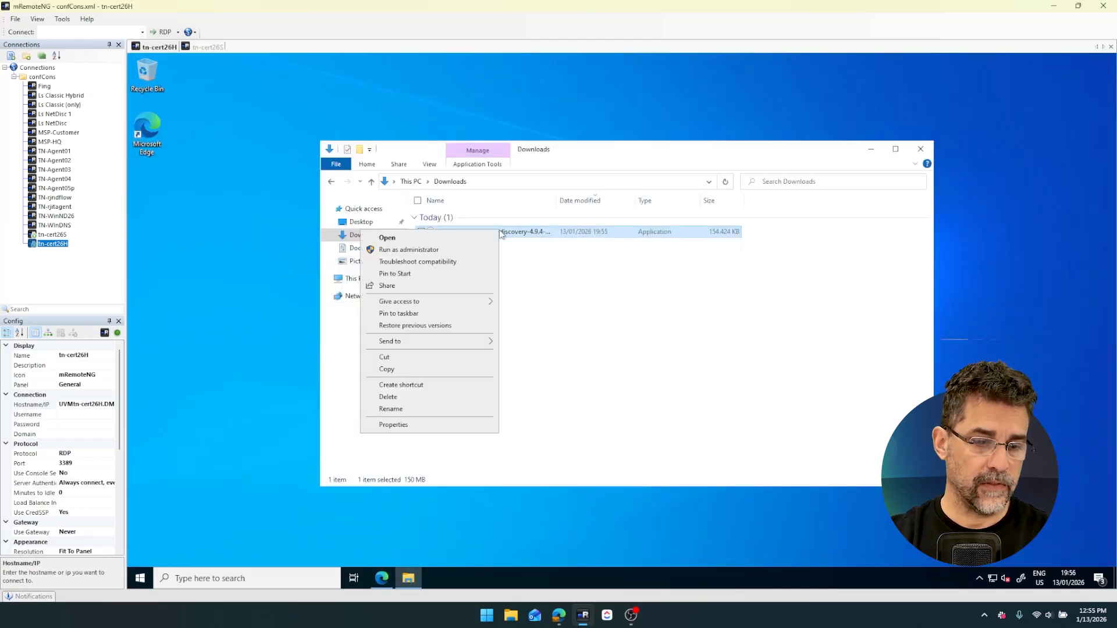
click(429, 239)
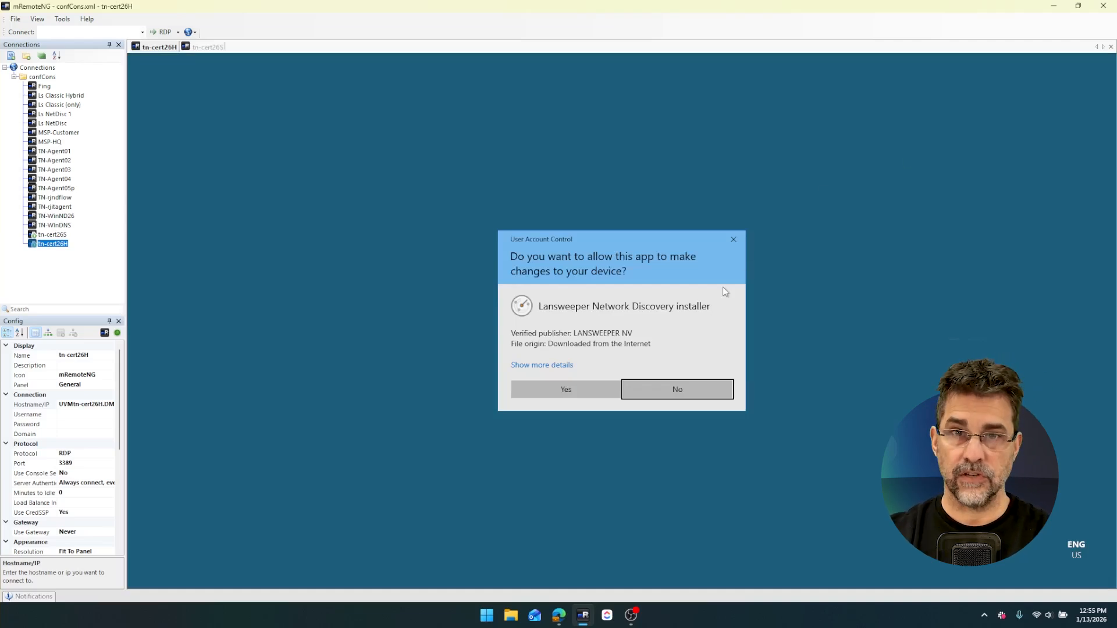
click(566, 389)
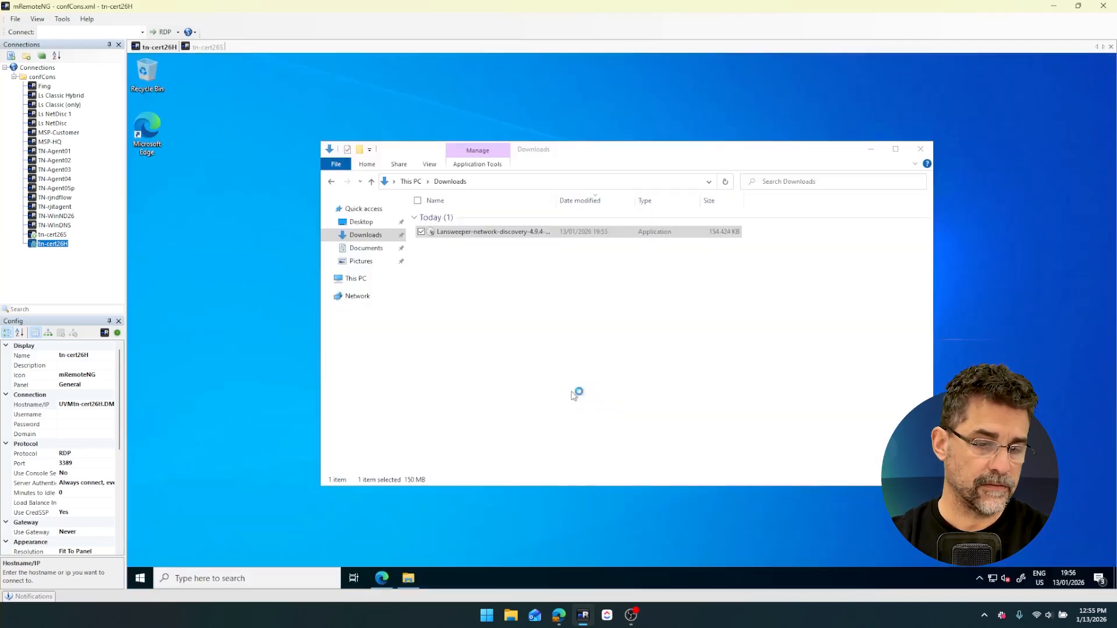
click(920, 148)
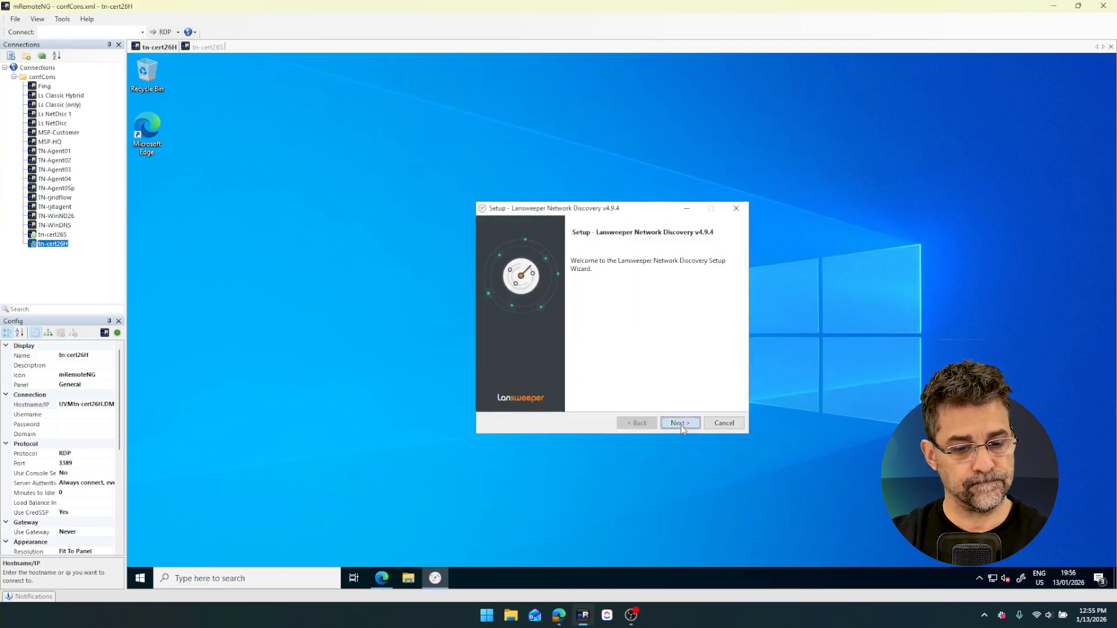
Accept the terms of use in the setup wizard and proceed to the choice of what to install
click(679, 423)
click(609, 387)
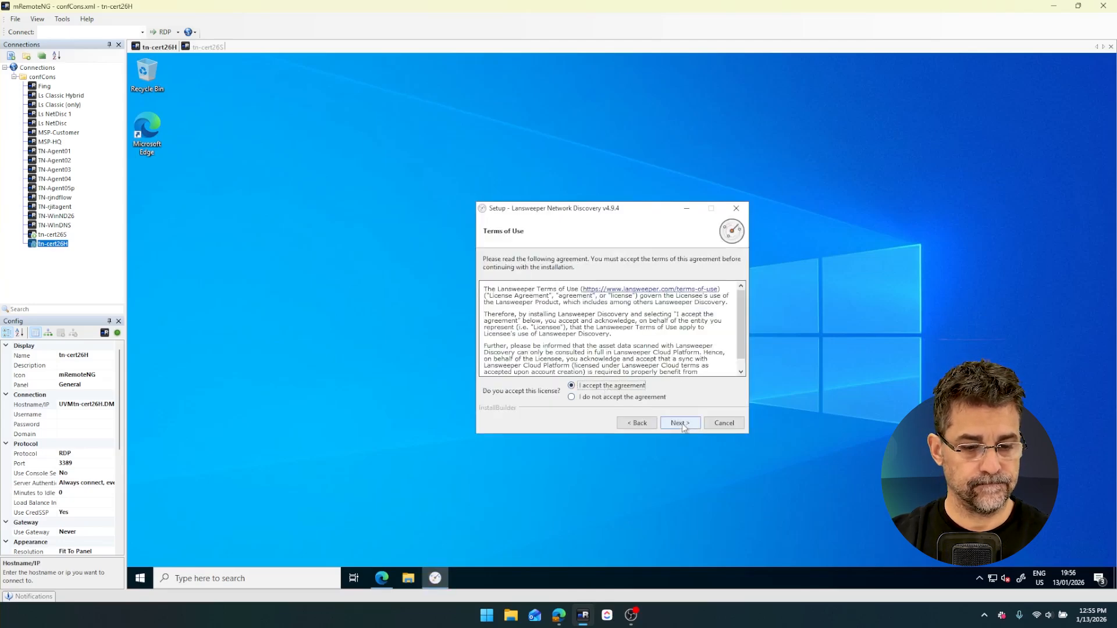
click(682, 424)
click(689, 423)
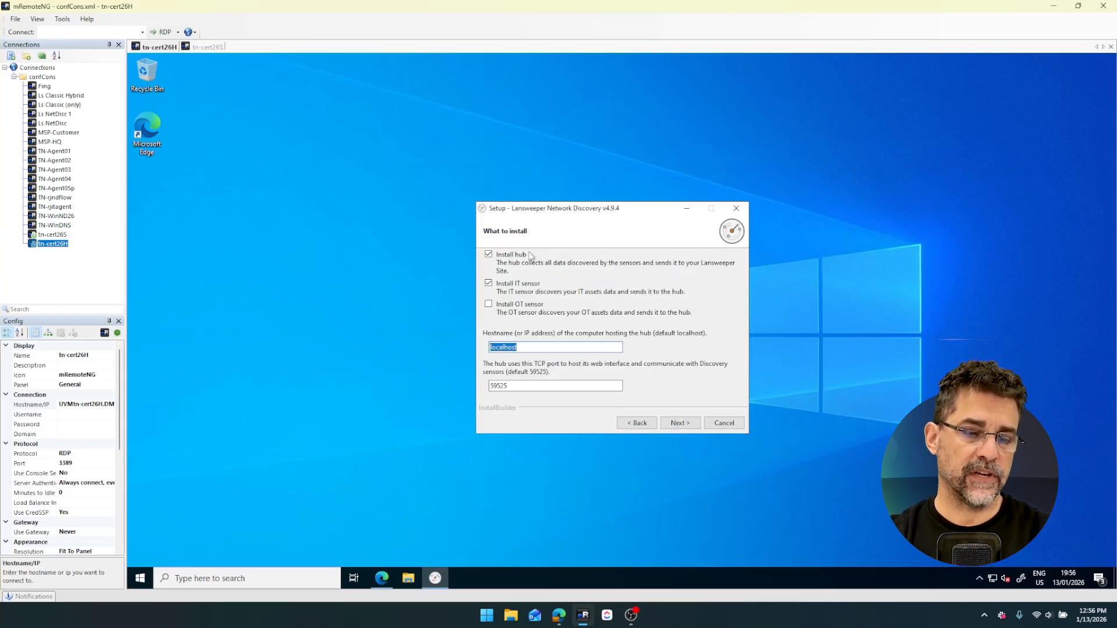
Deselect the IT sensor so that only the hub is selected, and start the installation
click(488, 283)
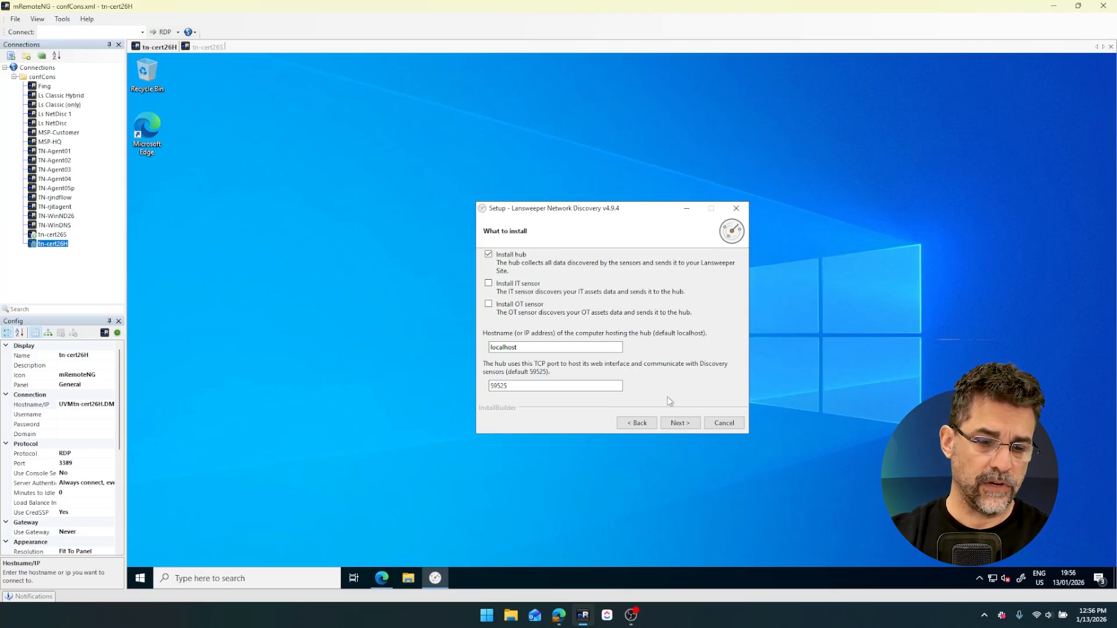
click(684, 427)
click(686, 426)
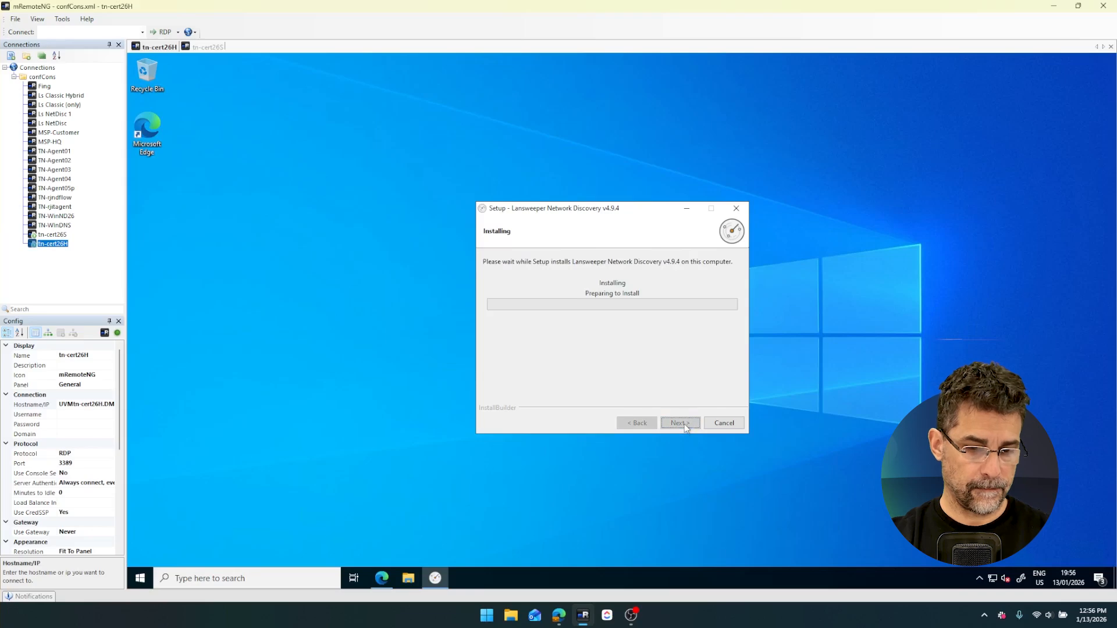
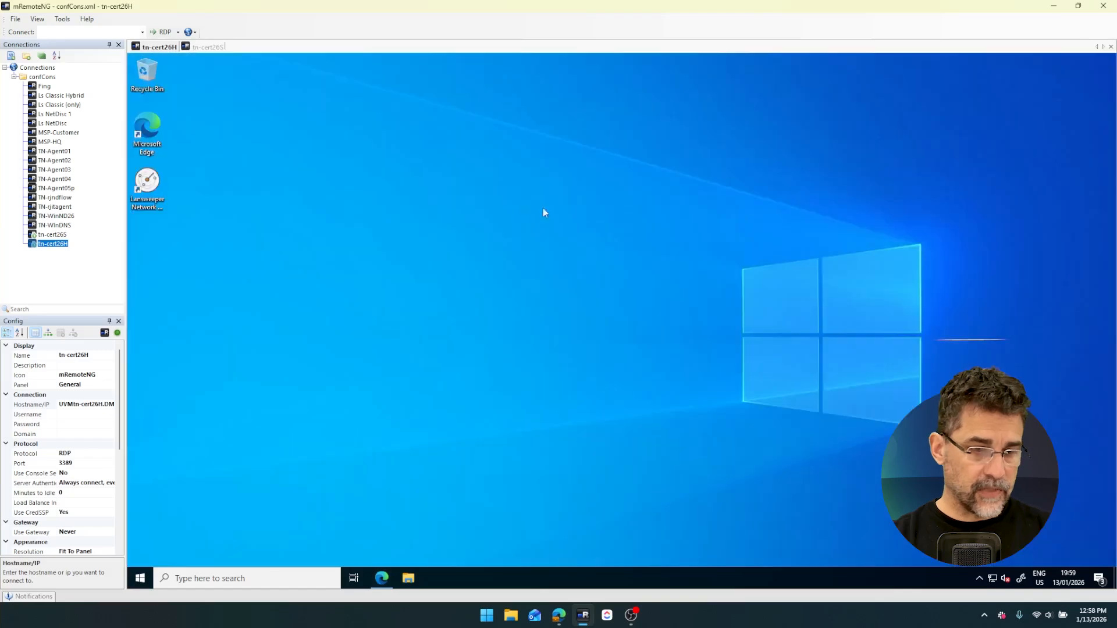
Open the Lansweeper Network Discovery Hub, set and confirm its login password, log in, and dismiss the offer to save the password
click(162, 194)
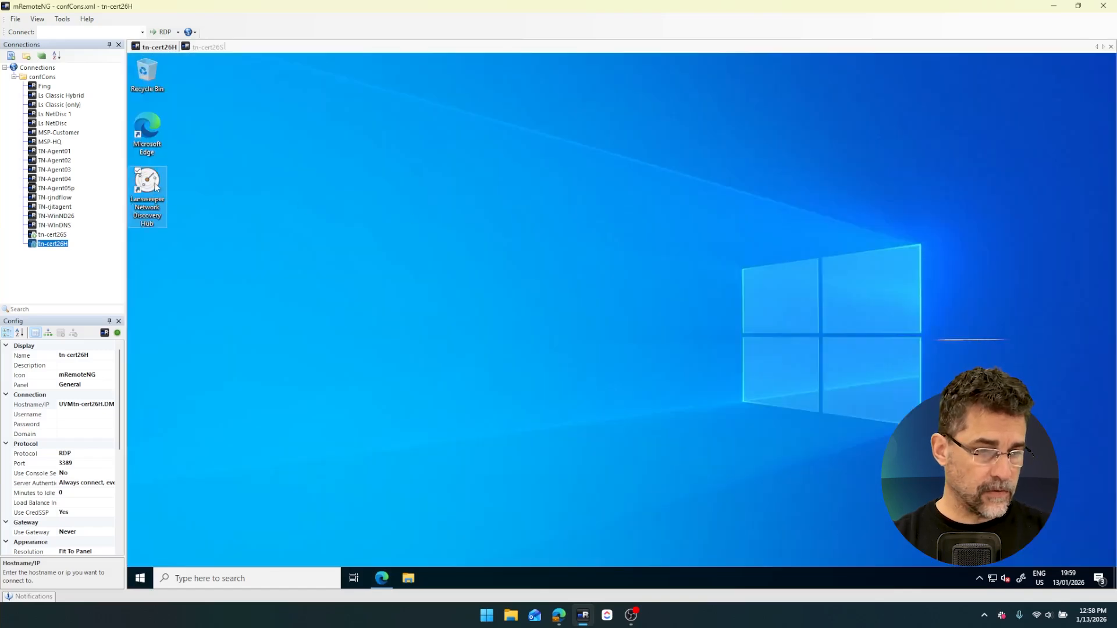
double_click(155, 185)
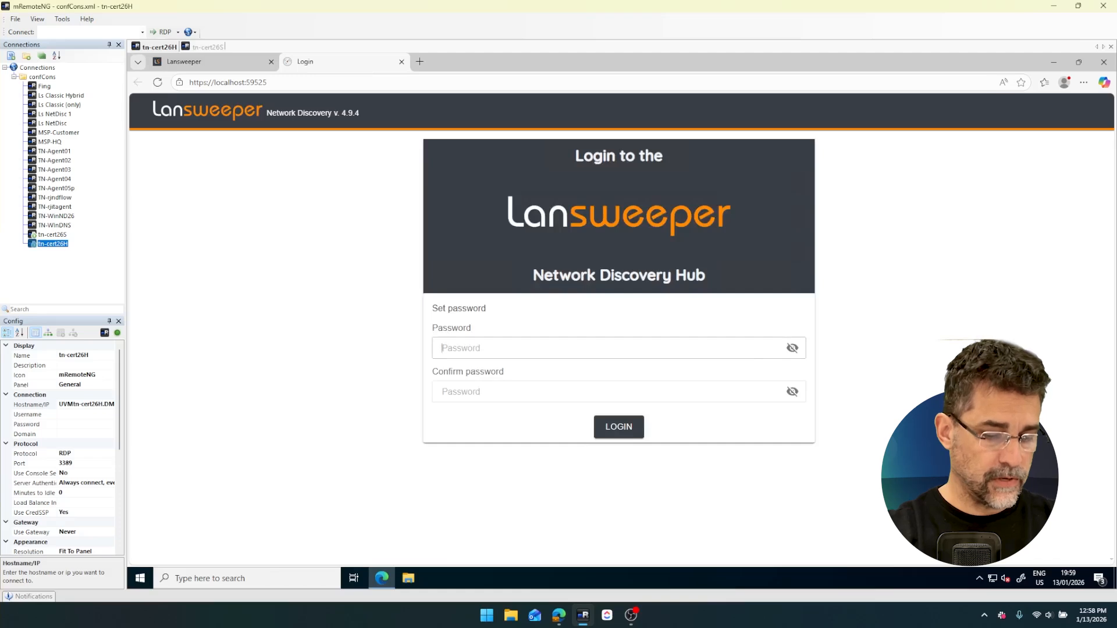
text(•)
click(630, 421)
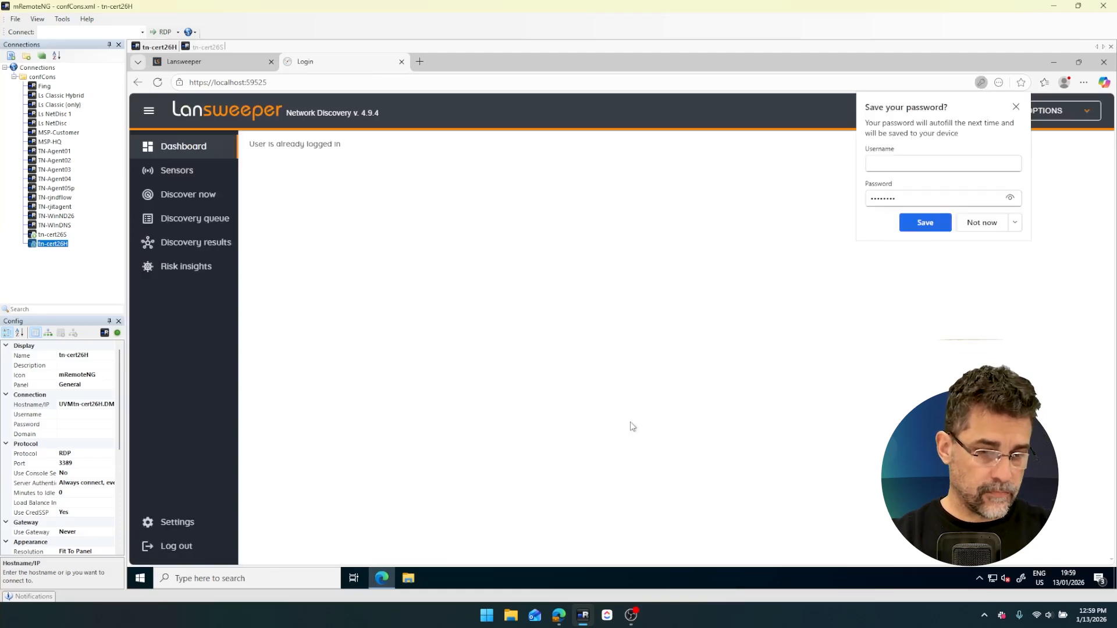
click(1017, 108)
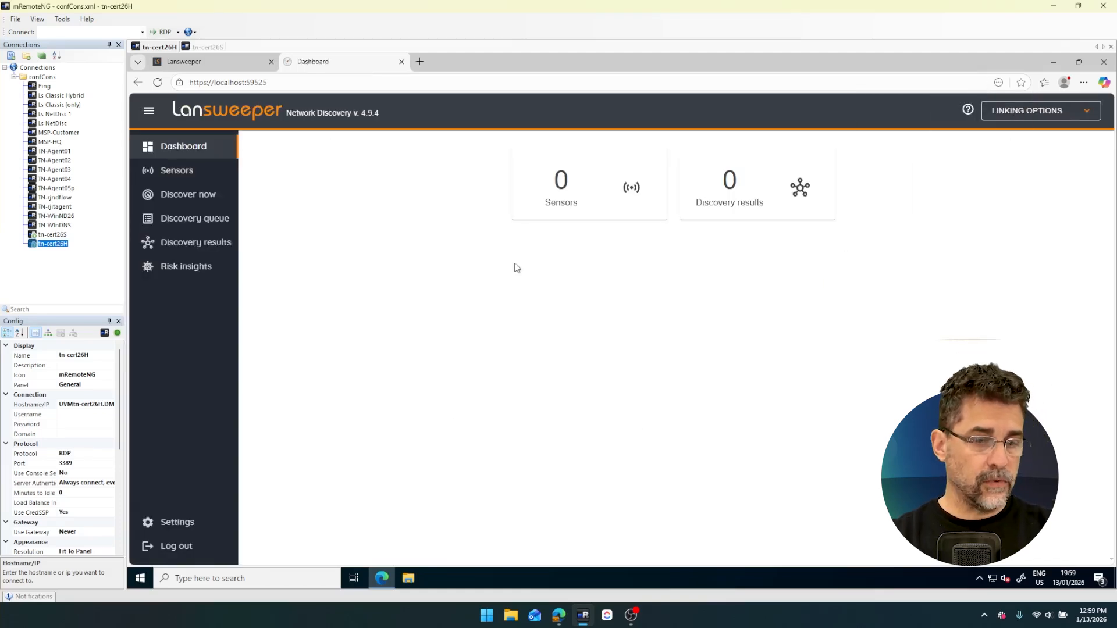
Open the hub's site linking page using the cloud-based inventory for all assets option
click(1040, 119)
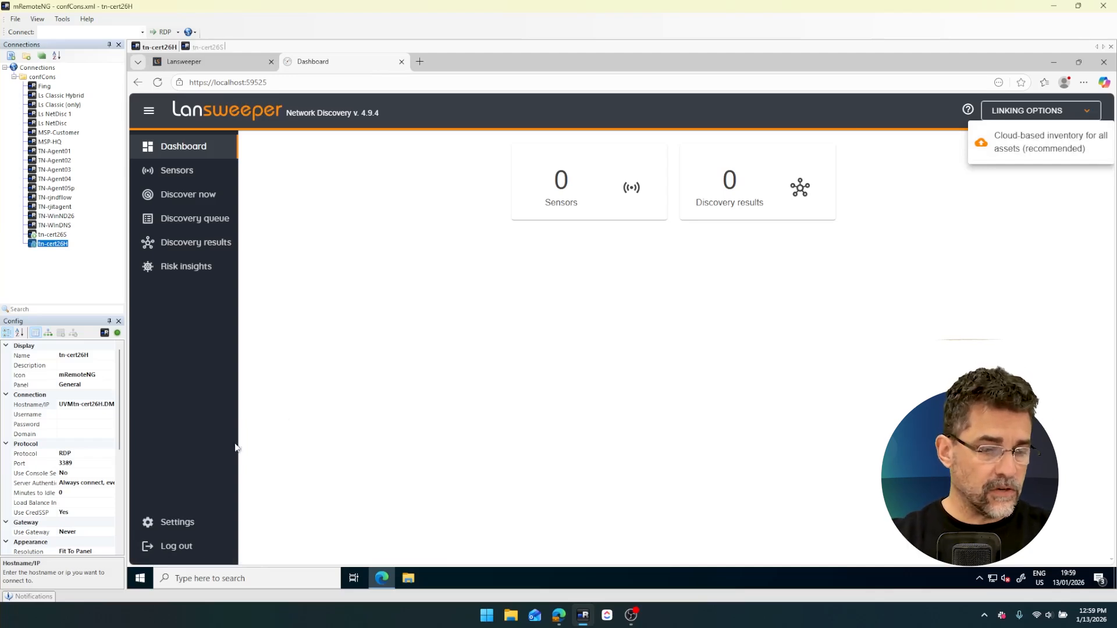
click(214, 464)
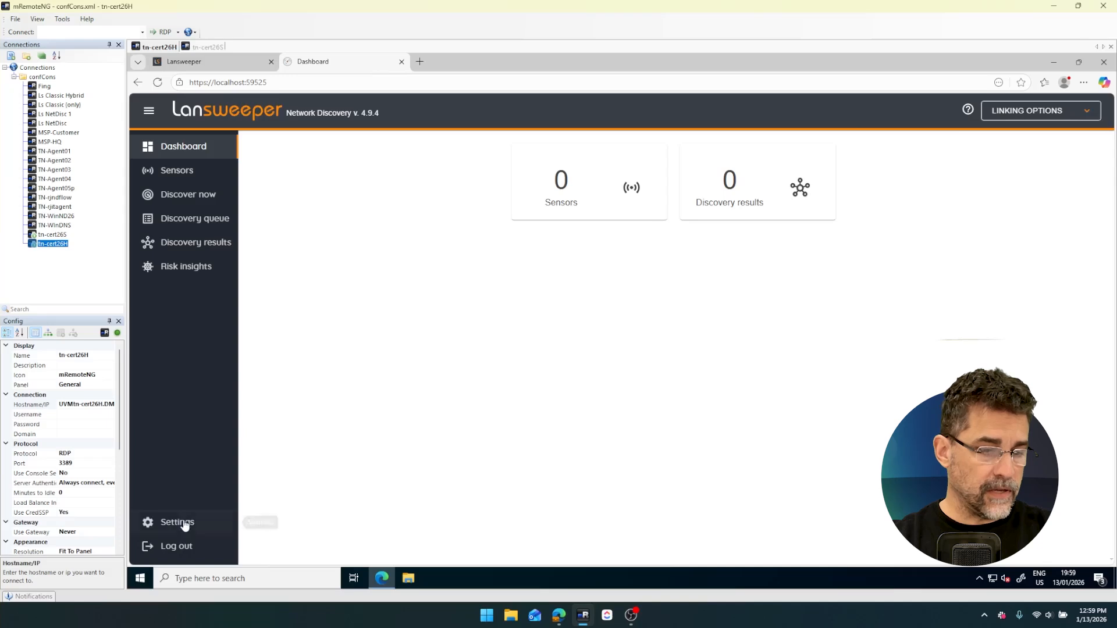
click(1005, 112)
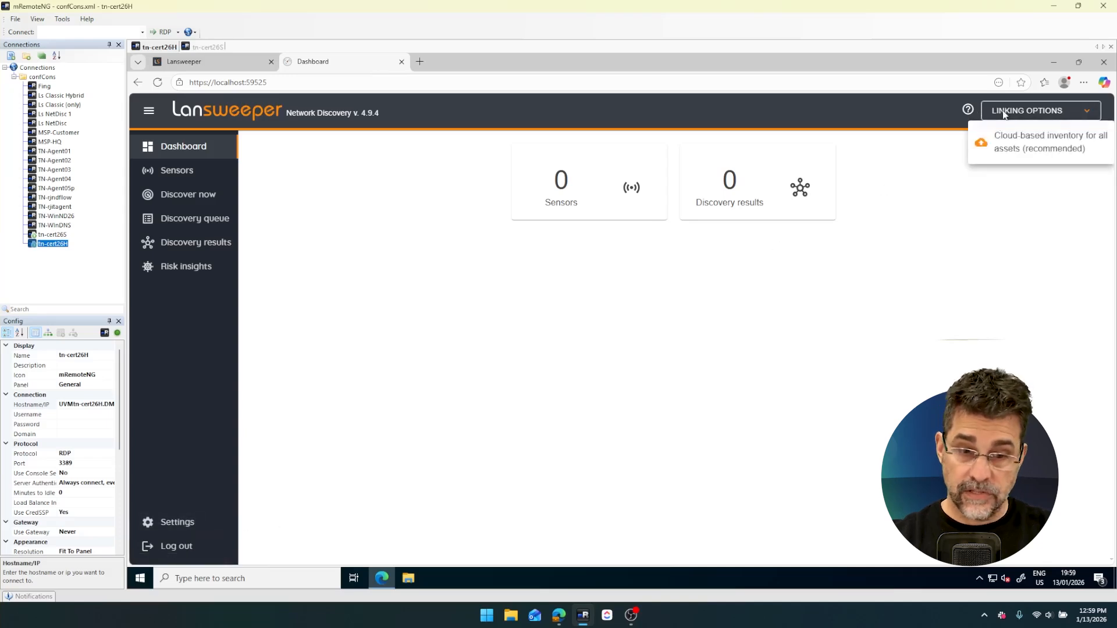
click(1023, 142)
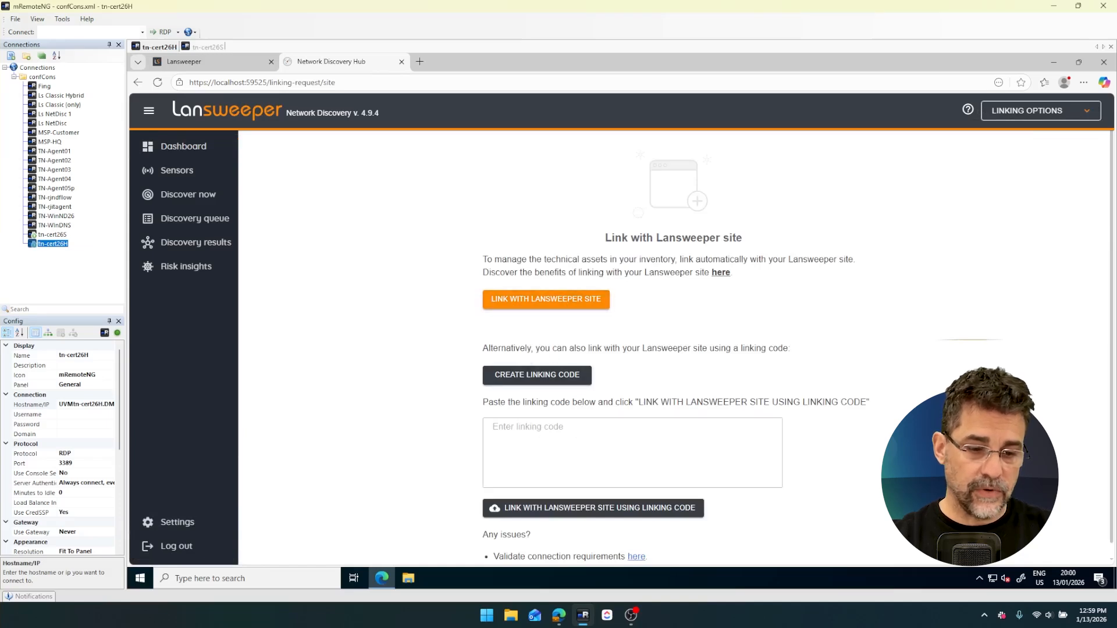
On the Lansweeper site's discovery systems page, create a new linking code with a 1 day expiration and copy it
scroll(675, 349, down, 1)
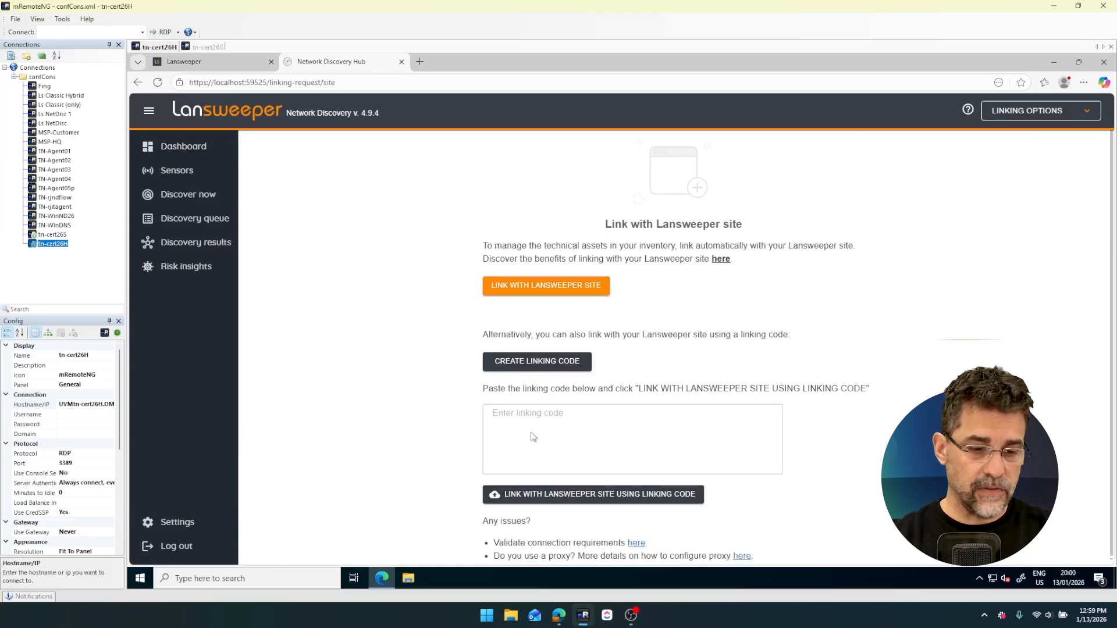
click(493, 413)
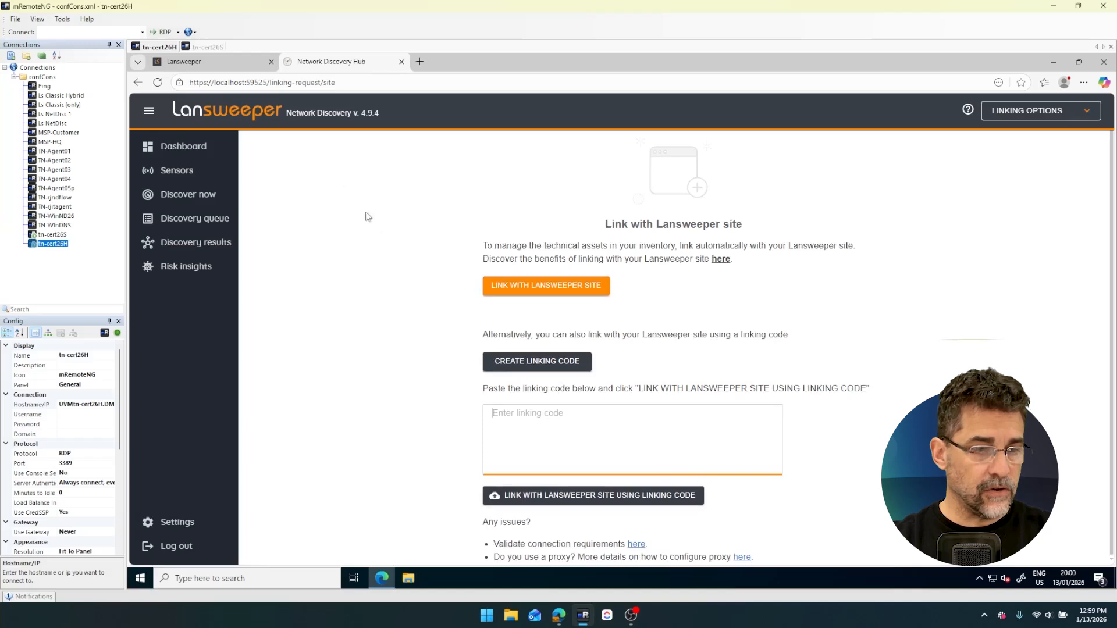
click(239, 61)
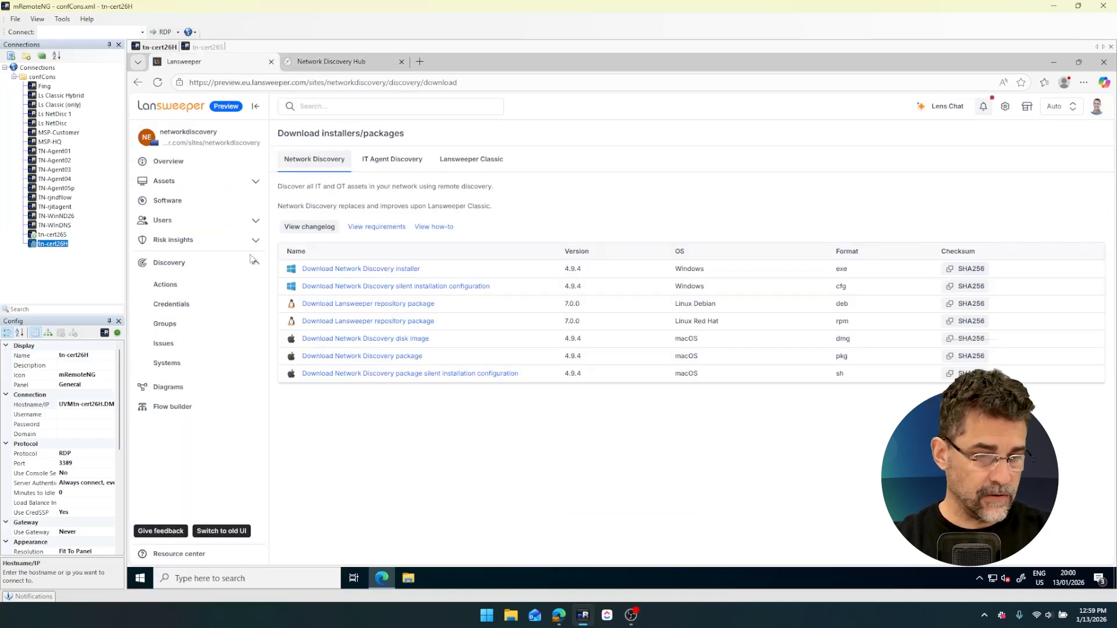
click(180, 366)
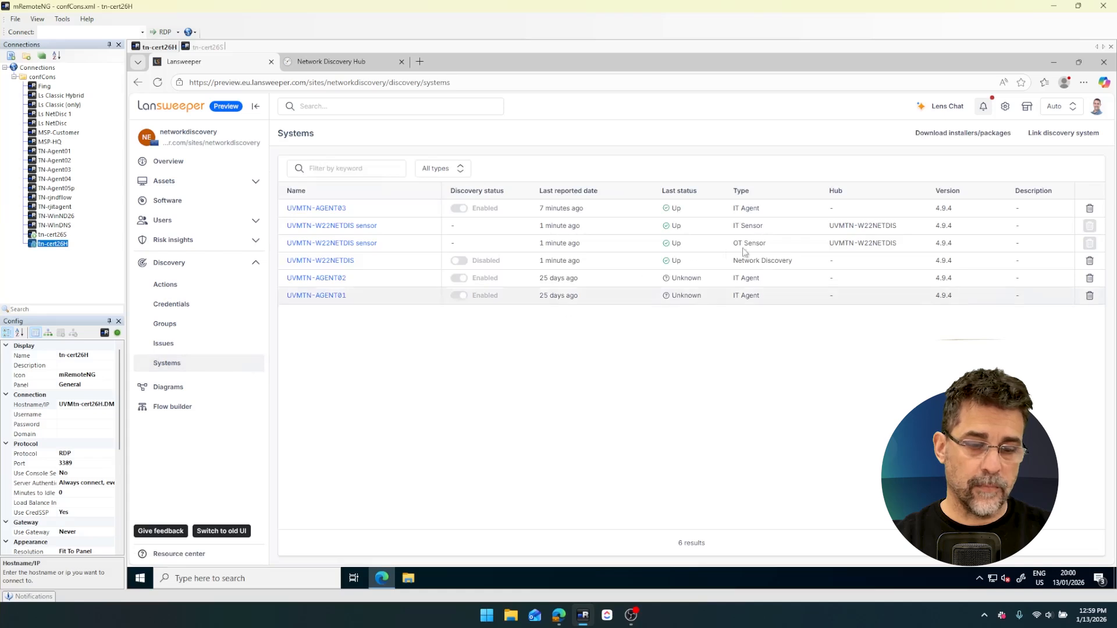
click(1063, 134)
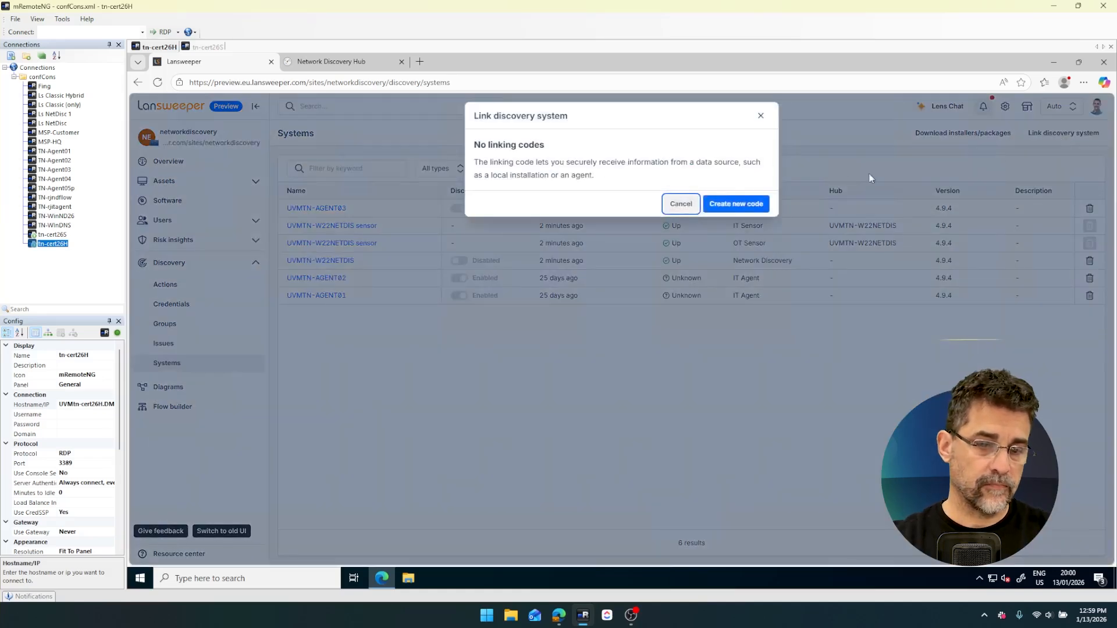
click(730, 205)
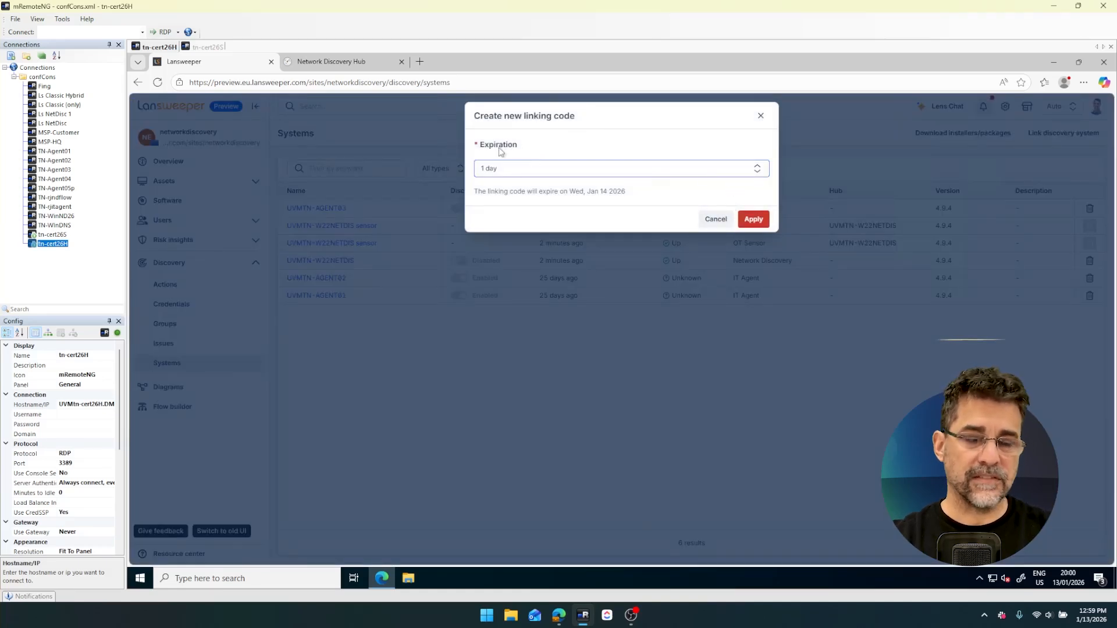
click(552, 173)
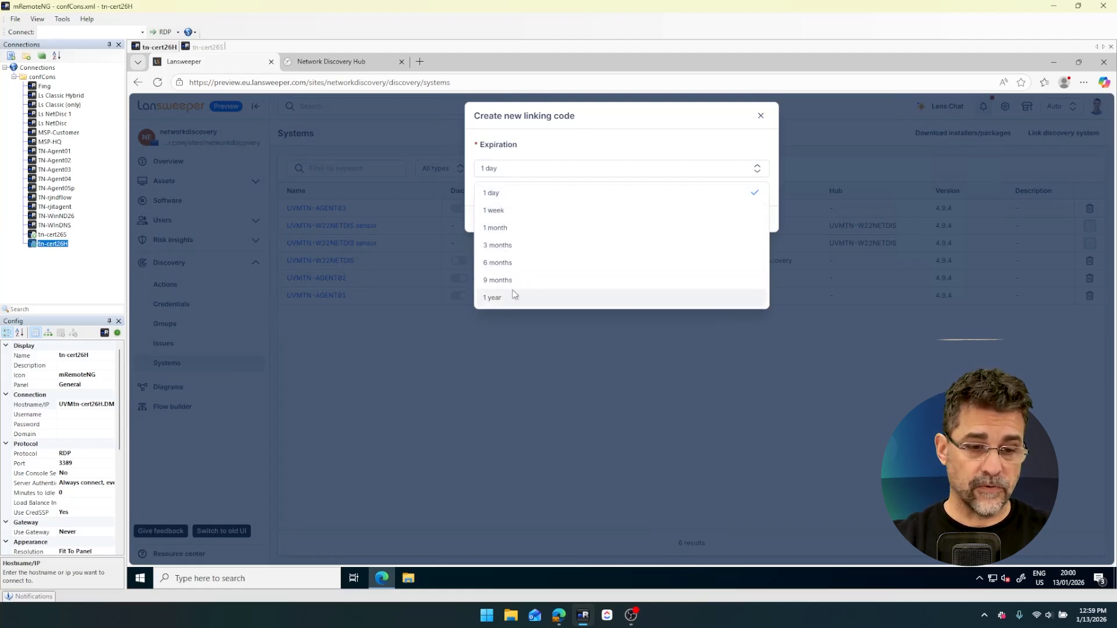
click(557, 153)
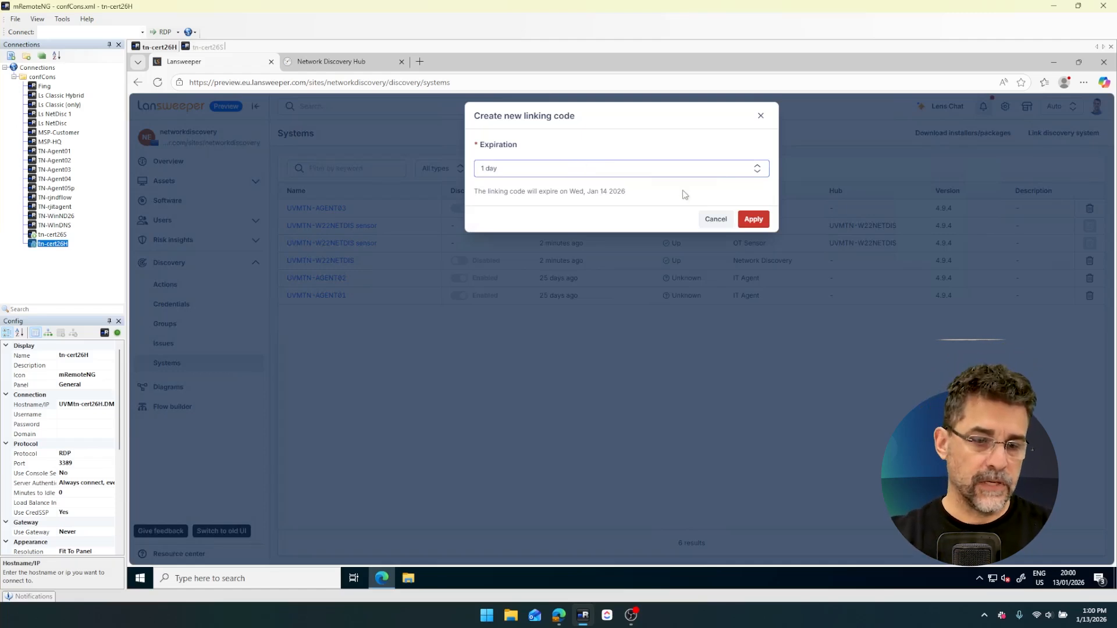
click(754, 219)
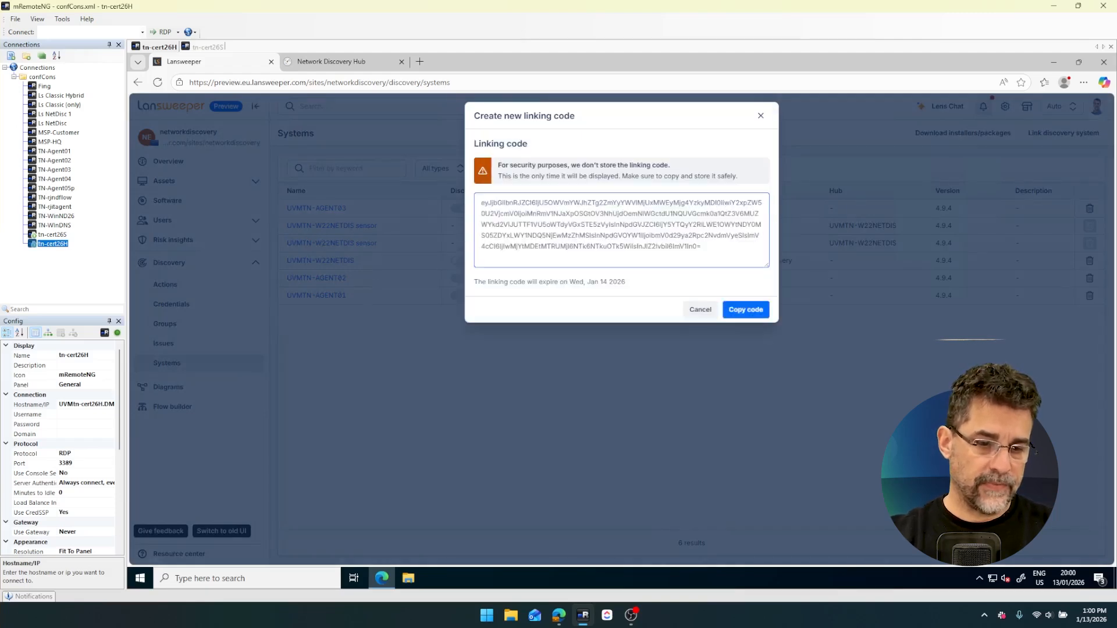
click(754, 312)
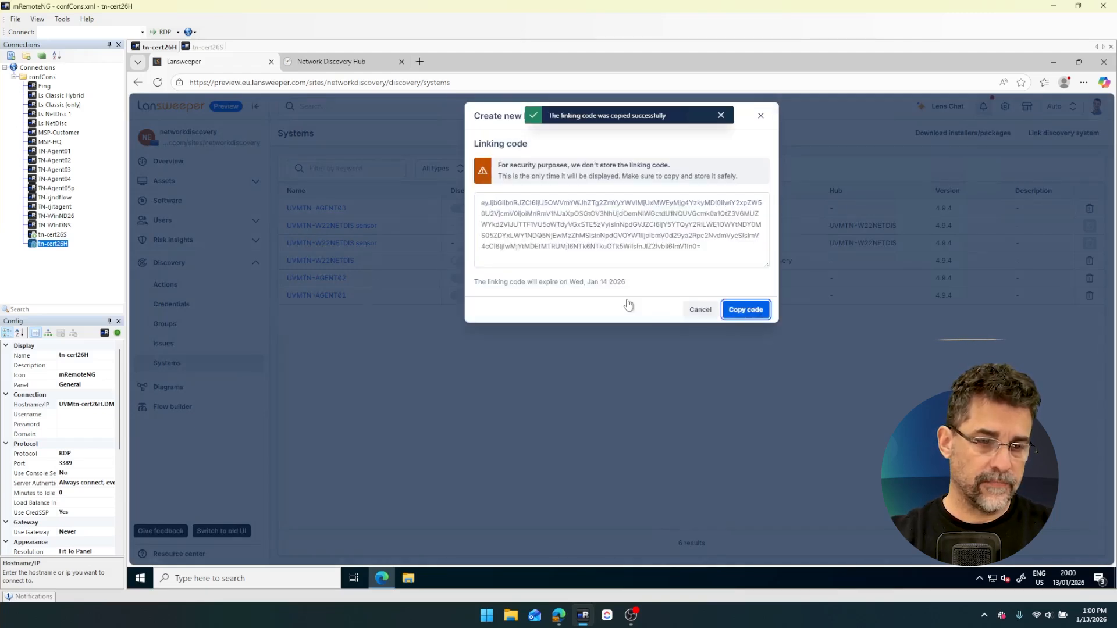
Paste the linking code into the Network Discovery hub's linking page and link the hub with the Lansweeper site
click(351, 62)
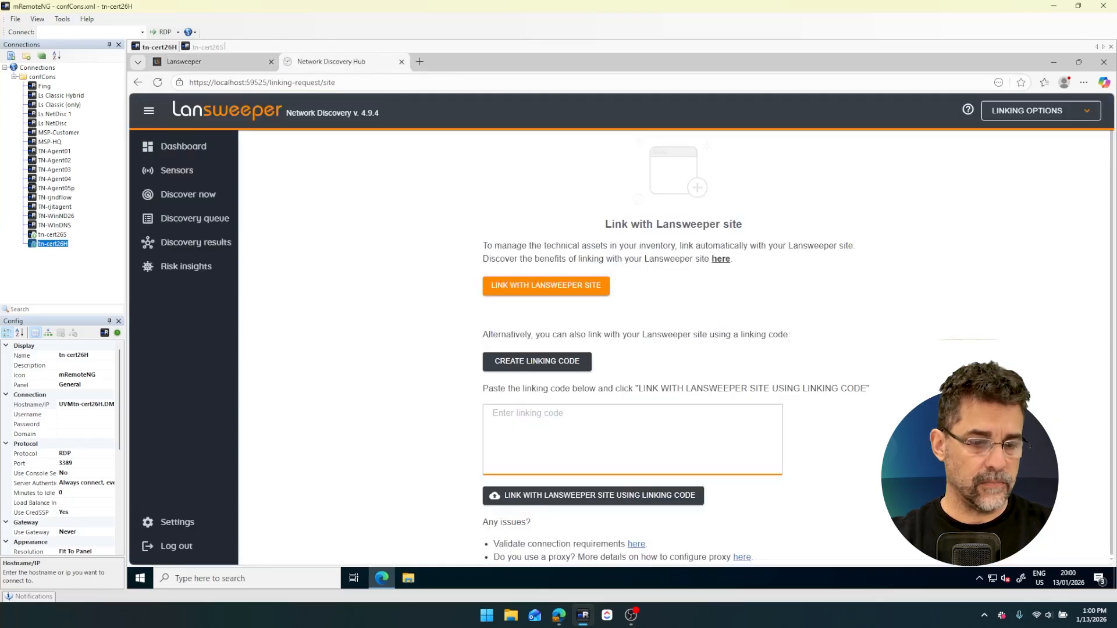
right_click(523, 412)
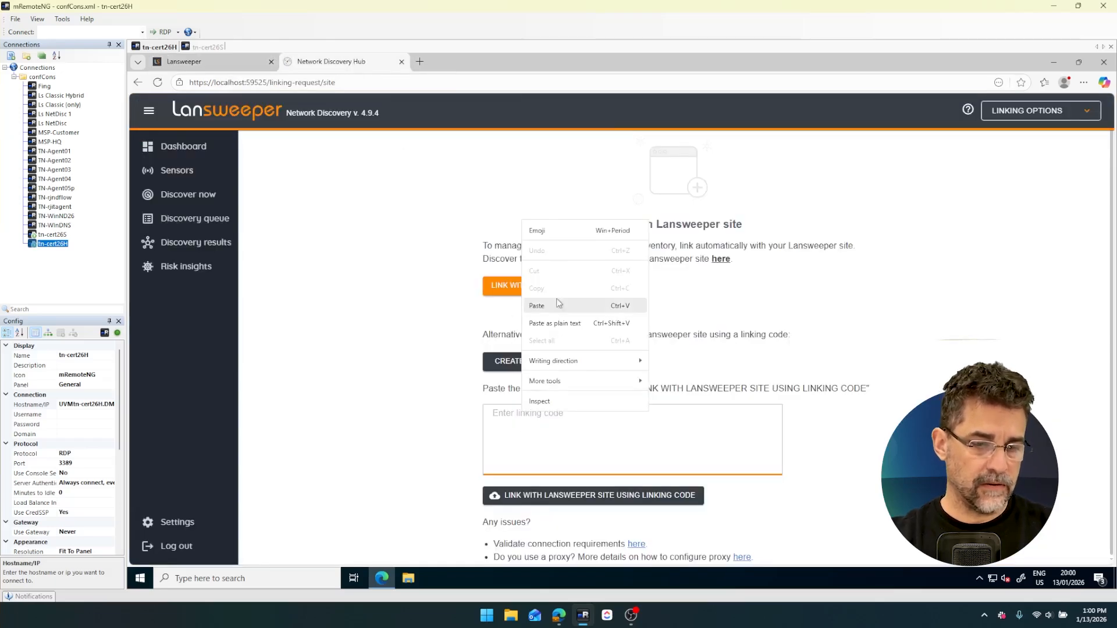
click(537, 306)
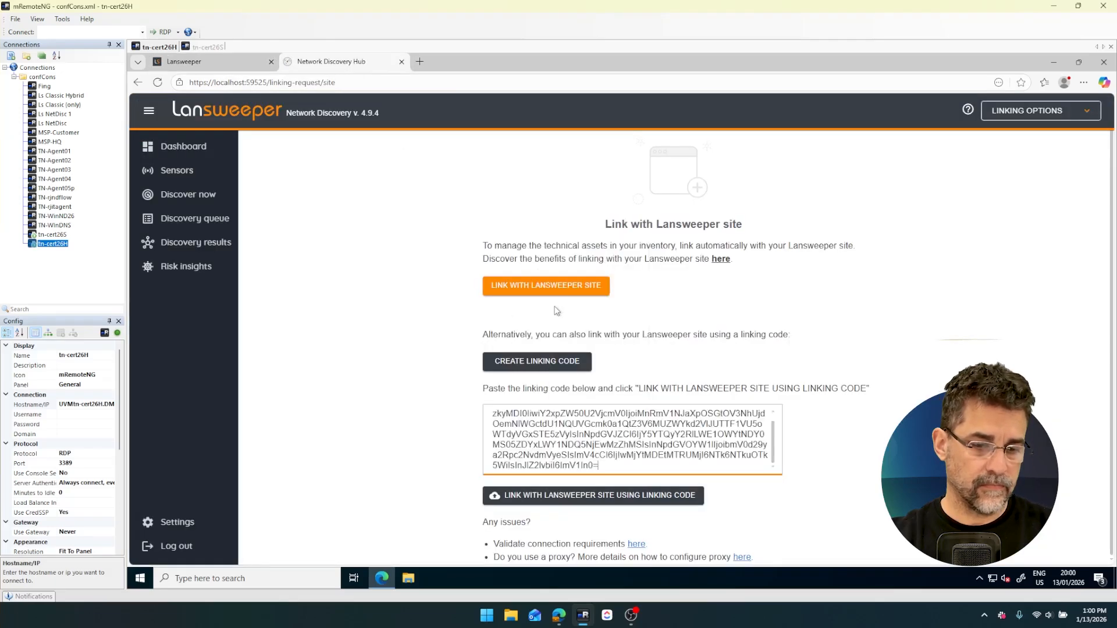
click(602, 502)
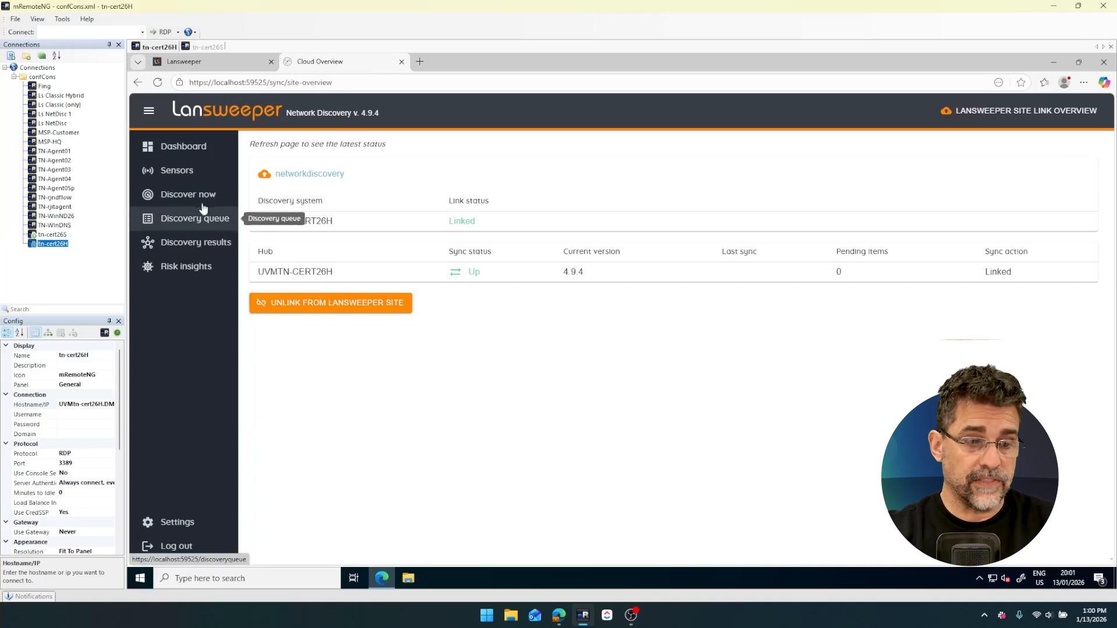
Review the hub's sensors page and the instructions for linking a new sensor
click(185, 179)
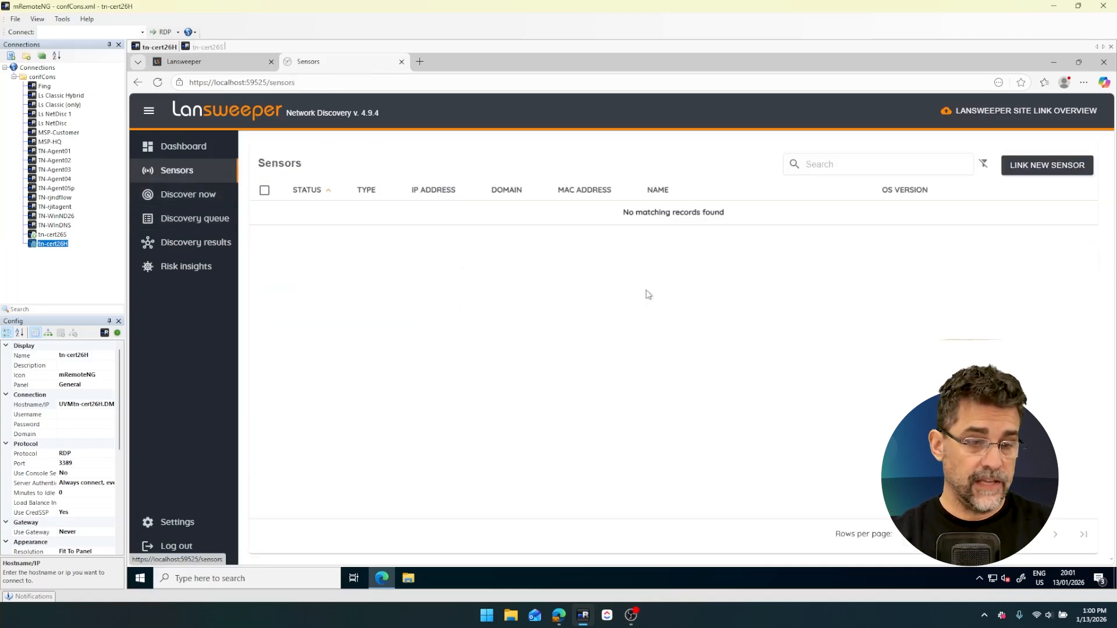
click(1042, 169)
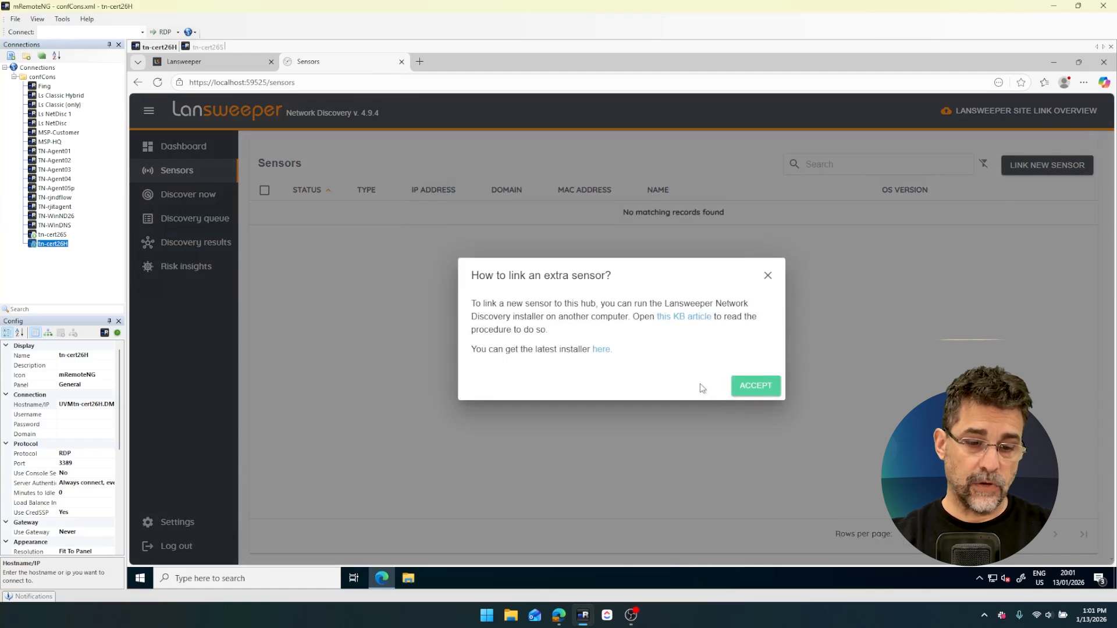
click(754, 384)
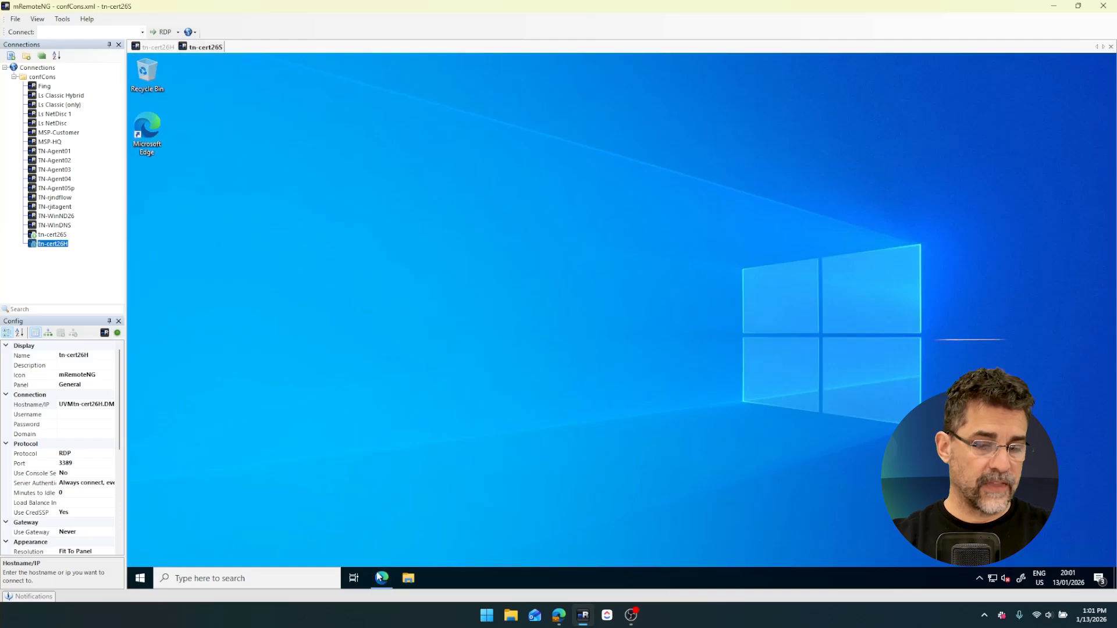
On the tn-cert26S server, download the Windows Network Discovery installer from the Lansweeper site's discovery systems page
click(379, 578)
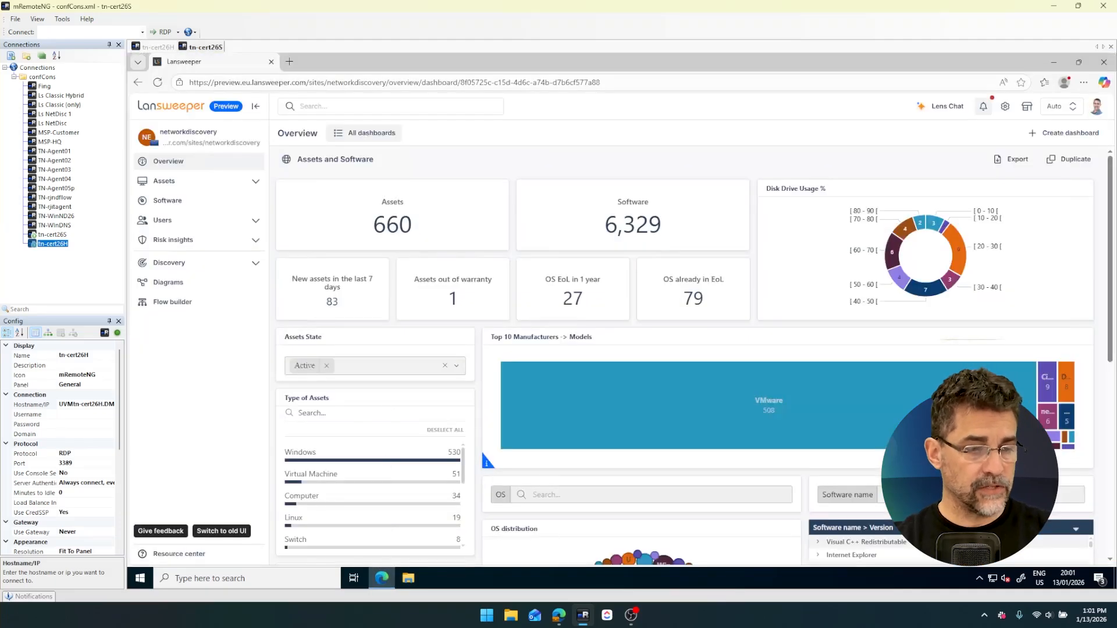
click(255, 263)
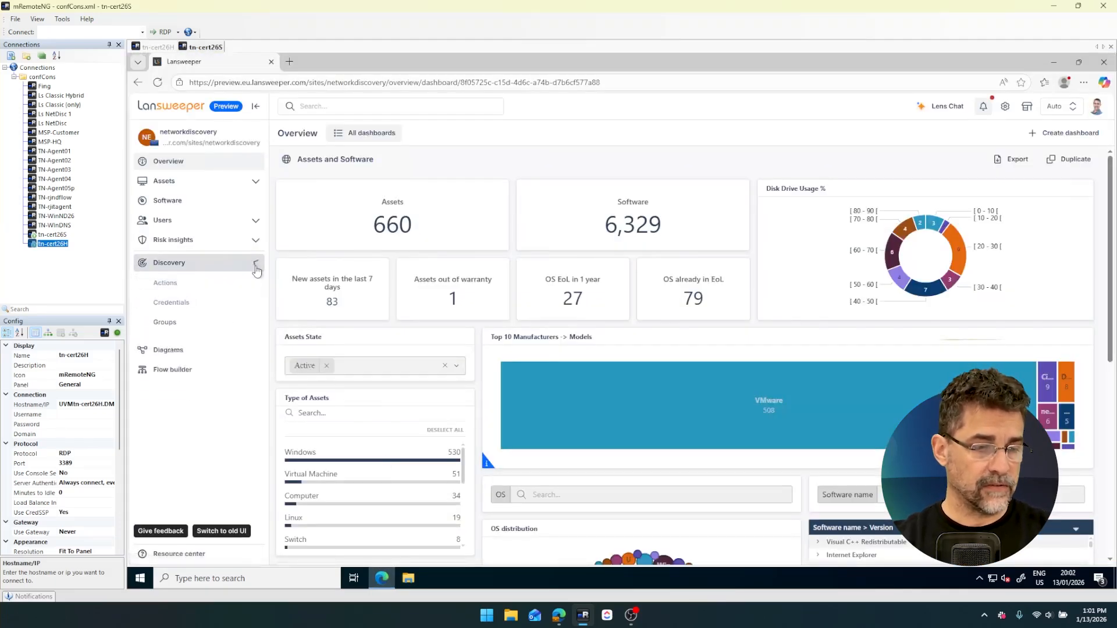
click(174, 364)
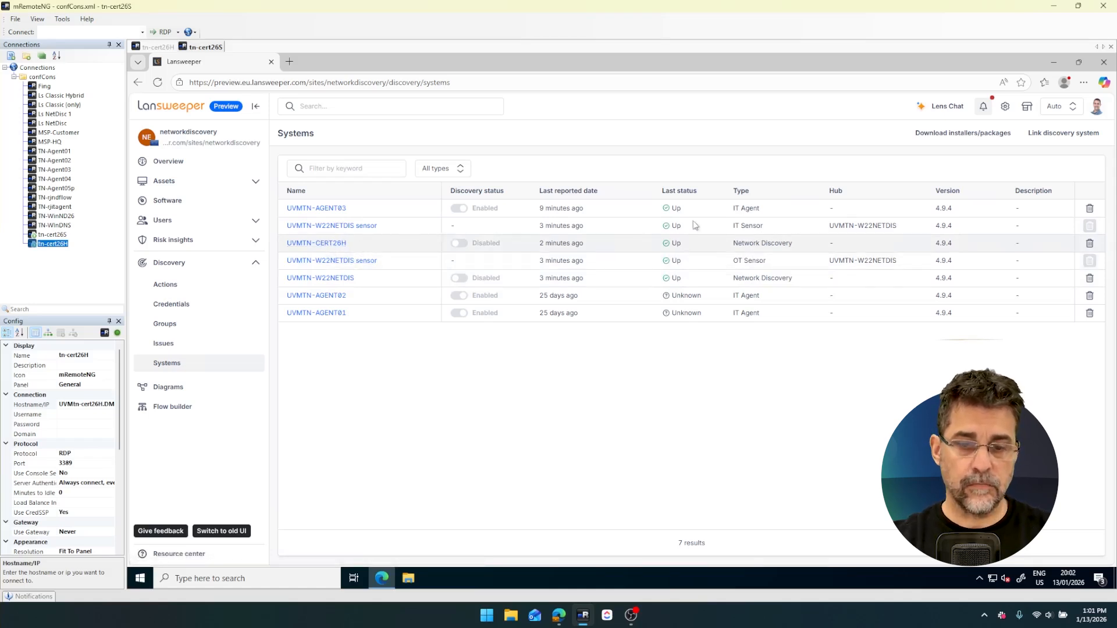
click(959, 133)
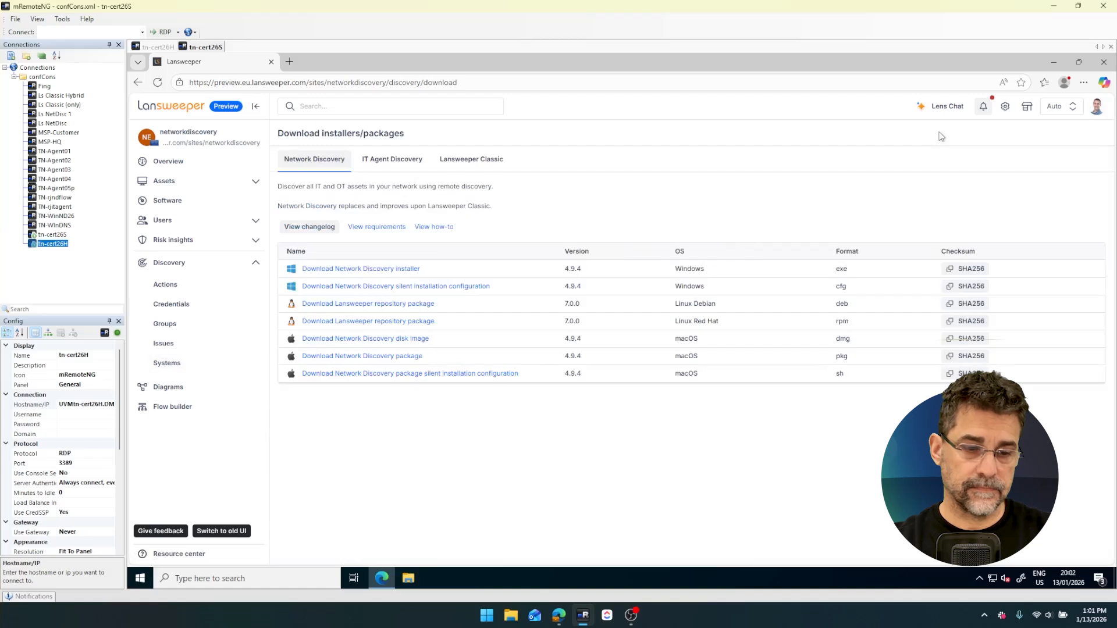
click(383, 270)
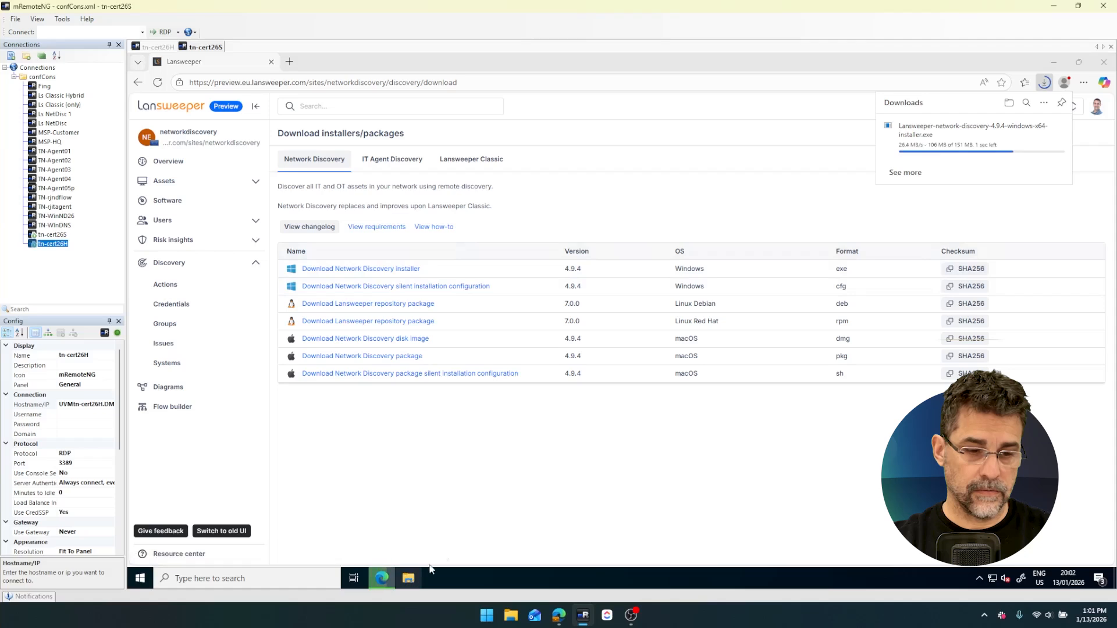
Run the downloaded Network Discovery installer with permission to make changes, and clear the browser and file windows from view
key(super+e)
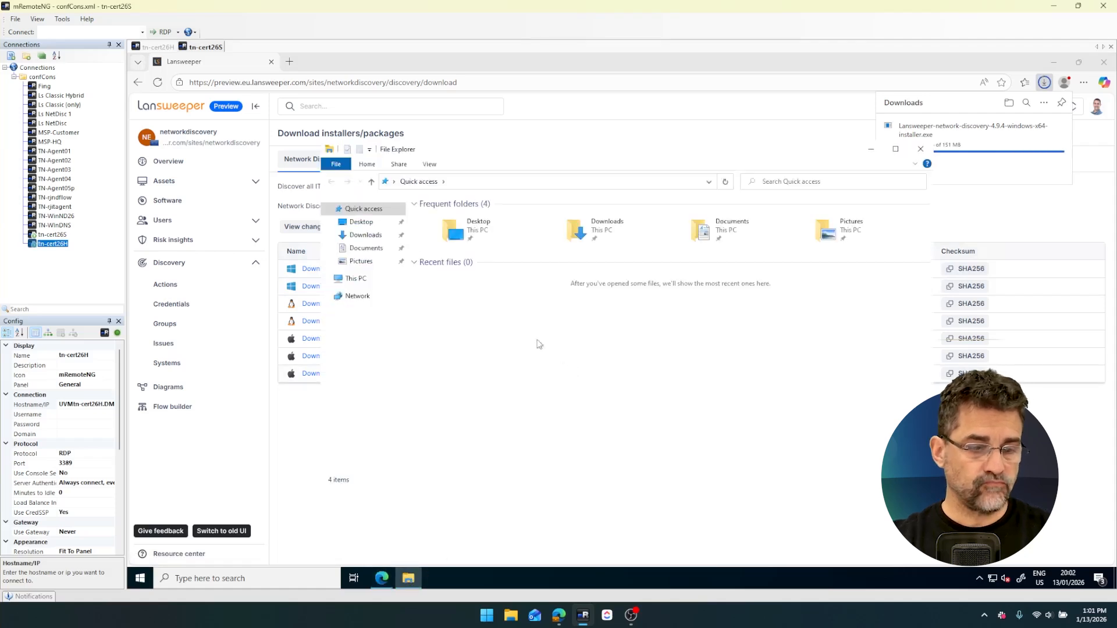
click(370, 240)
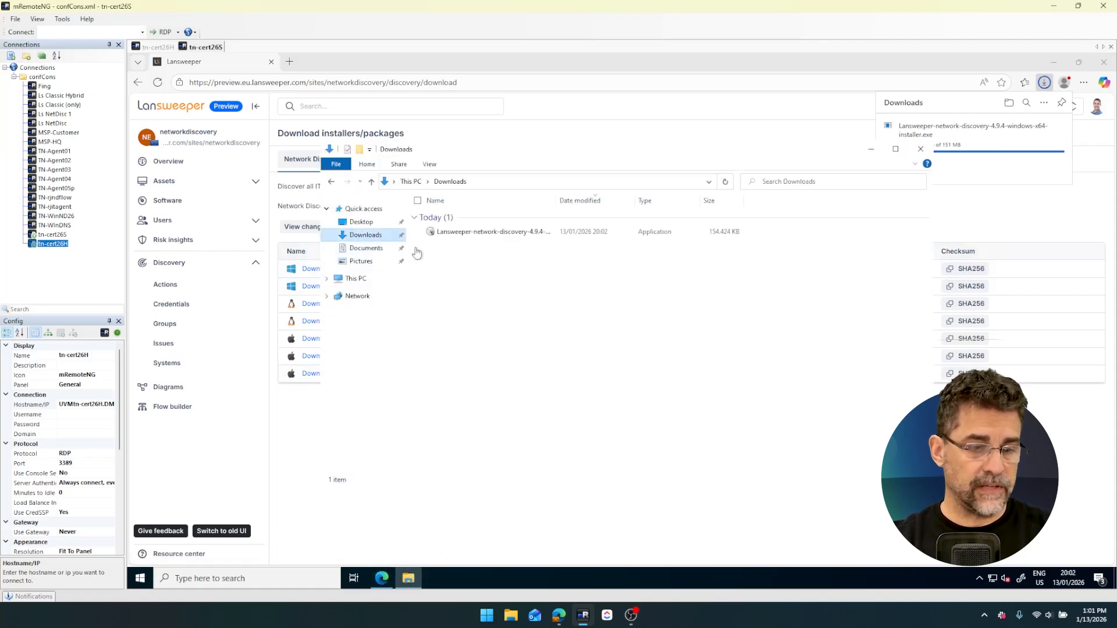
double_click(487, 233)
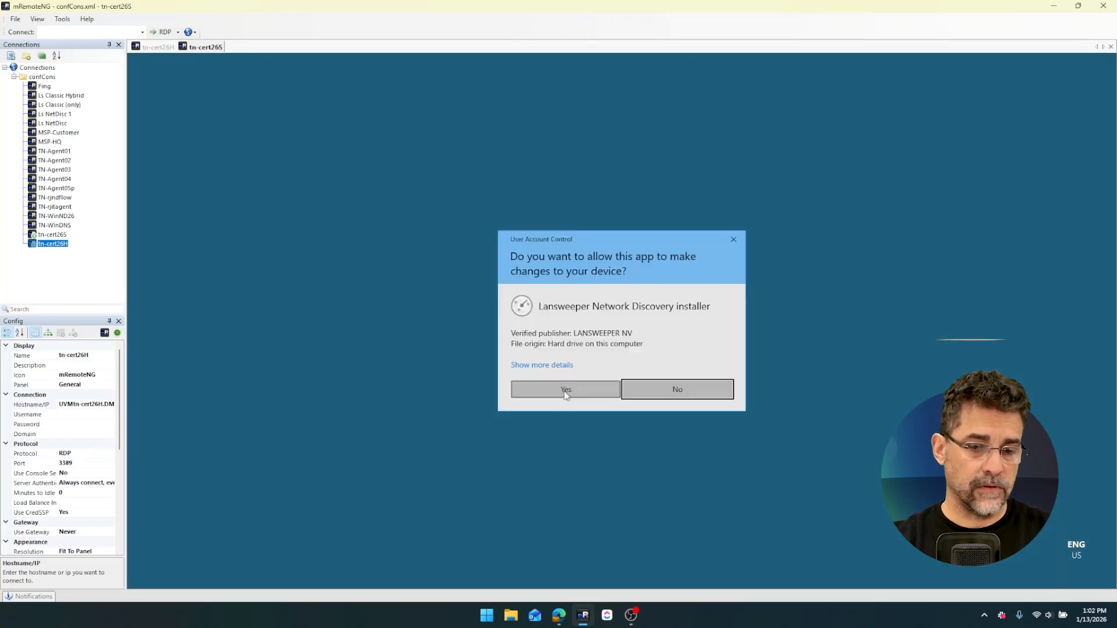
click(565, 390)
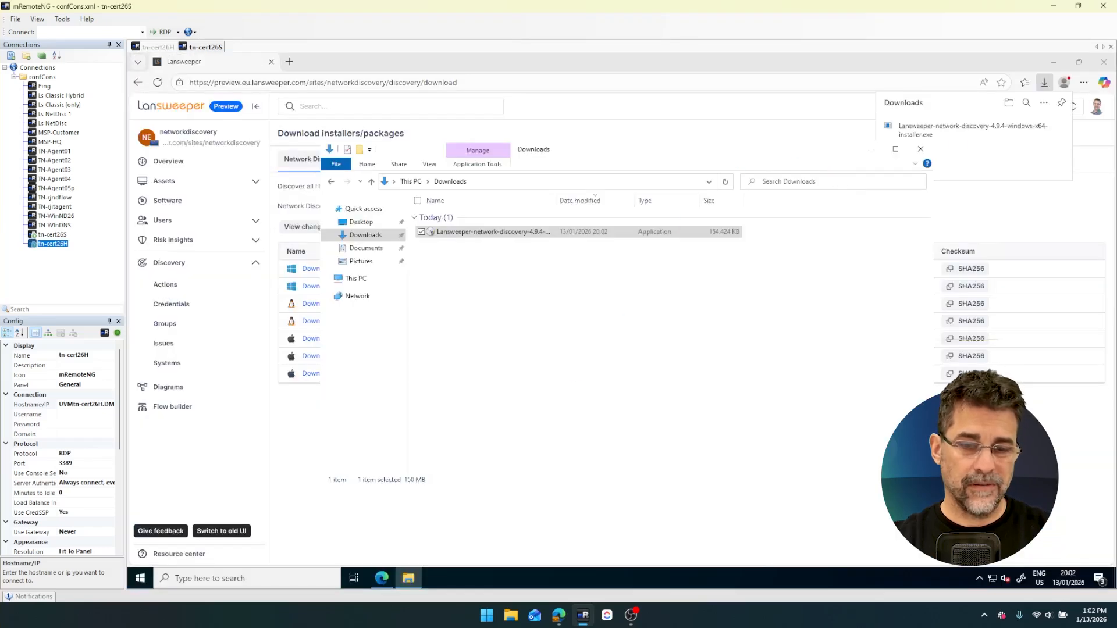
click(1039, 65)
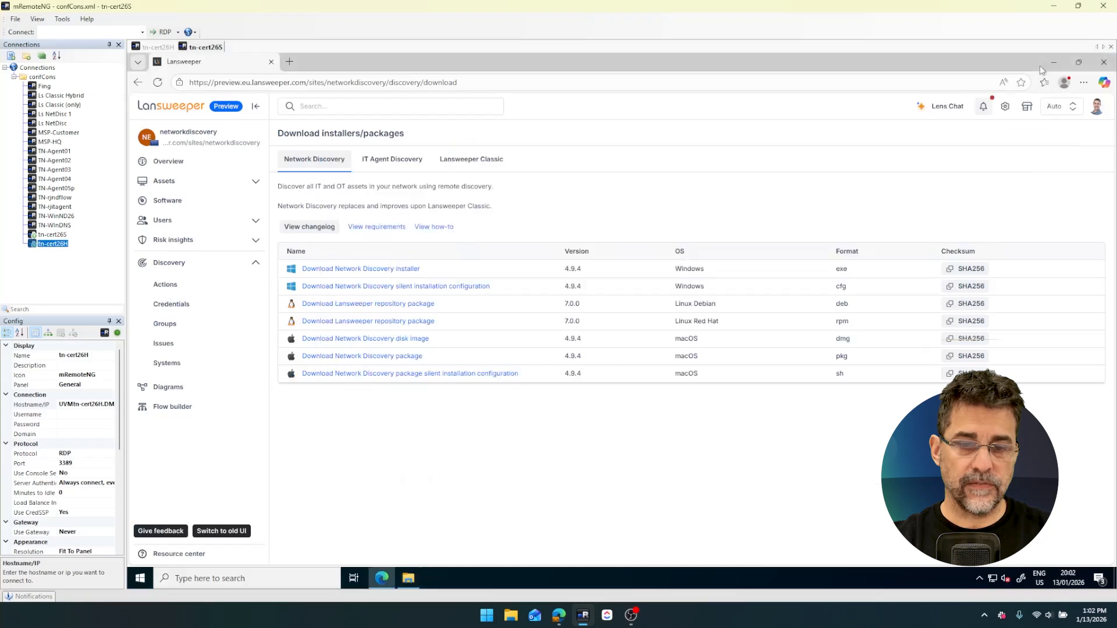
click(1054, 63)
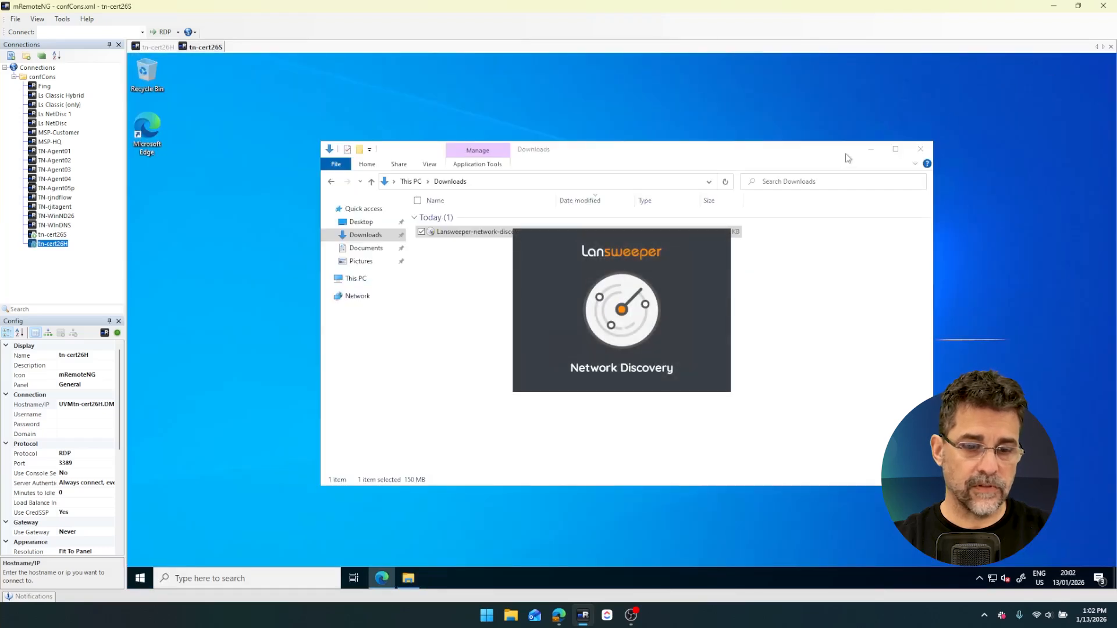
click(921, 150)
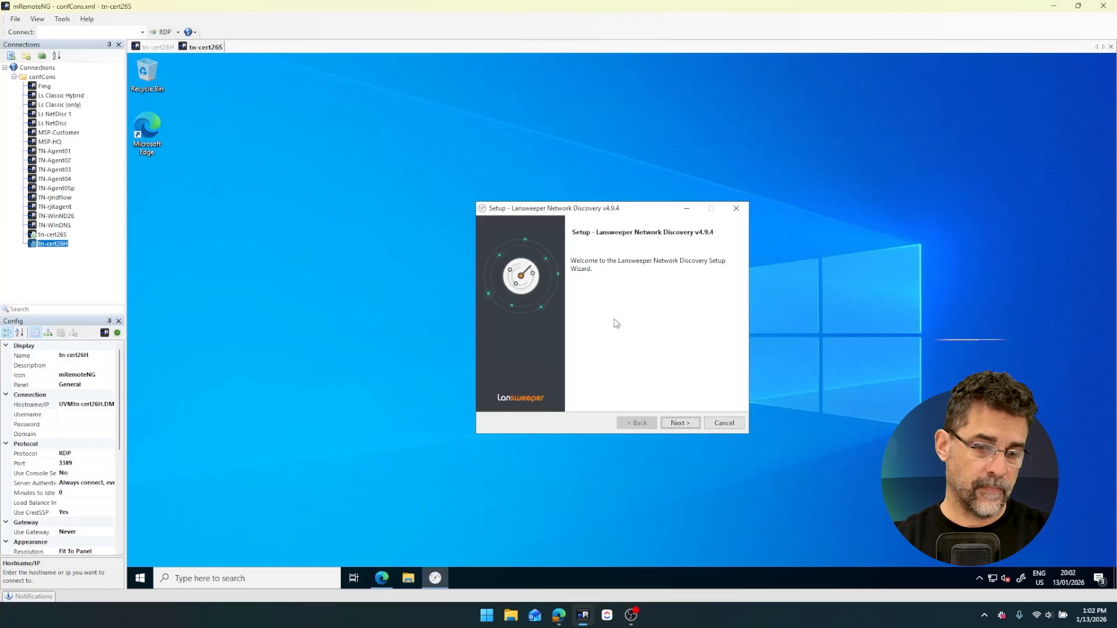
Accept the terms of use in the sensor server's setup wizard and proceed to the component selection
click(677, 424)
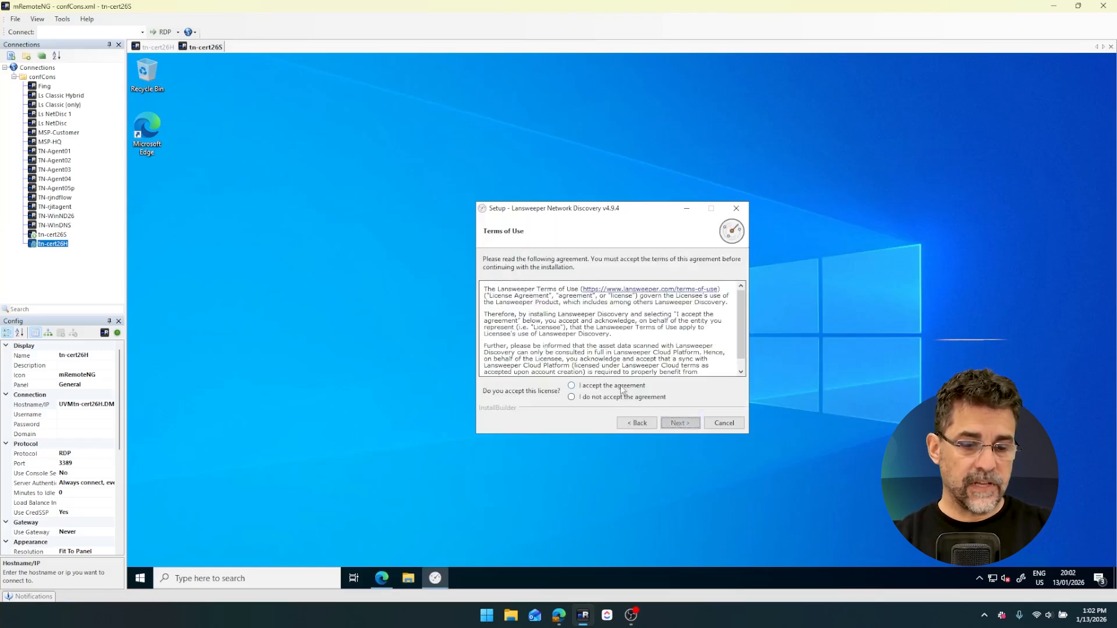
click(621, 386)
click(678, 424)
click(684, 423)
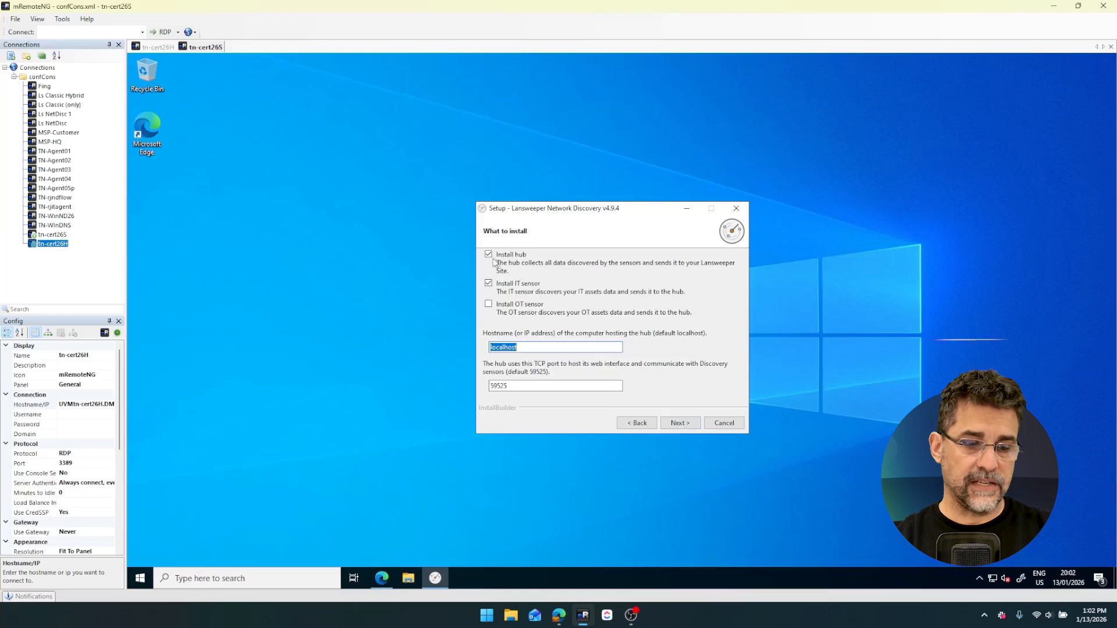
Choose only the IT sensor for installation, leaving the hub and OT sensor deselected
click(488, 255)
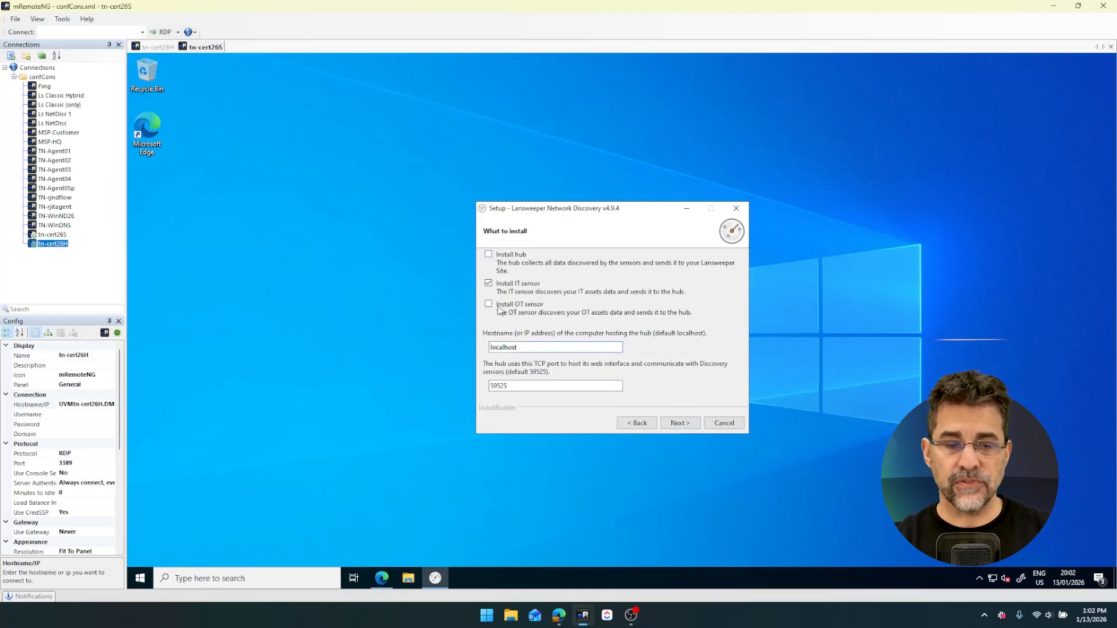
click(489, 304)
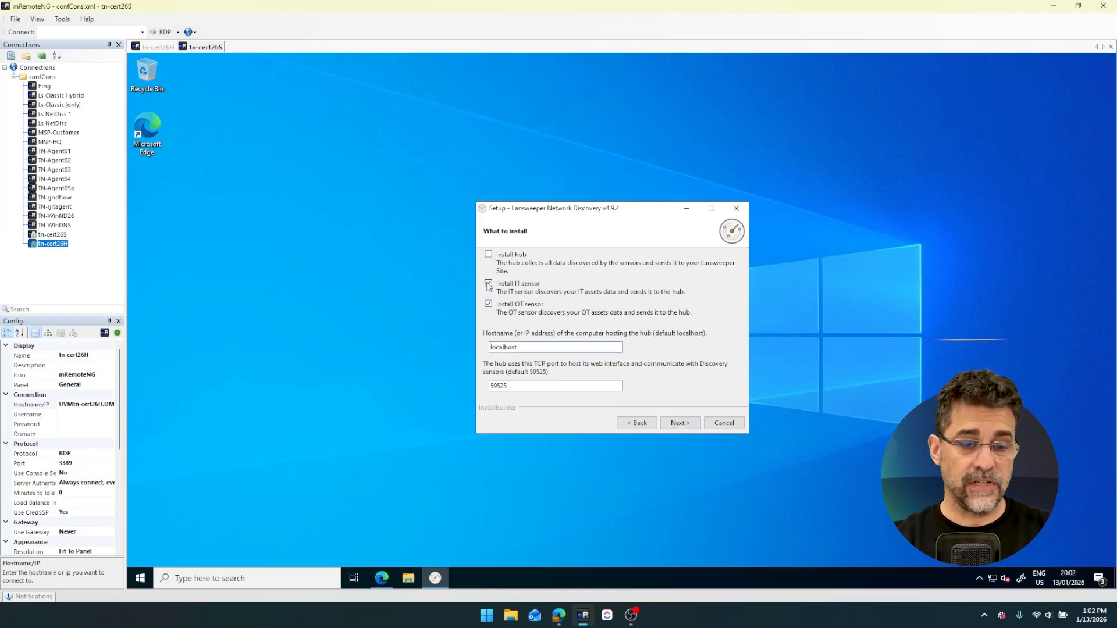
click(488, 284)
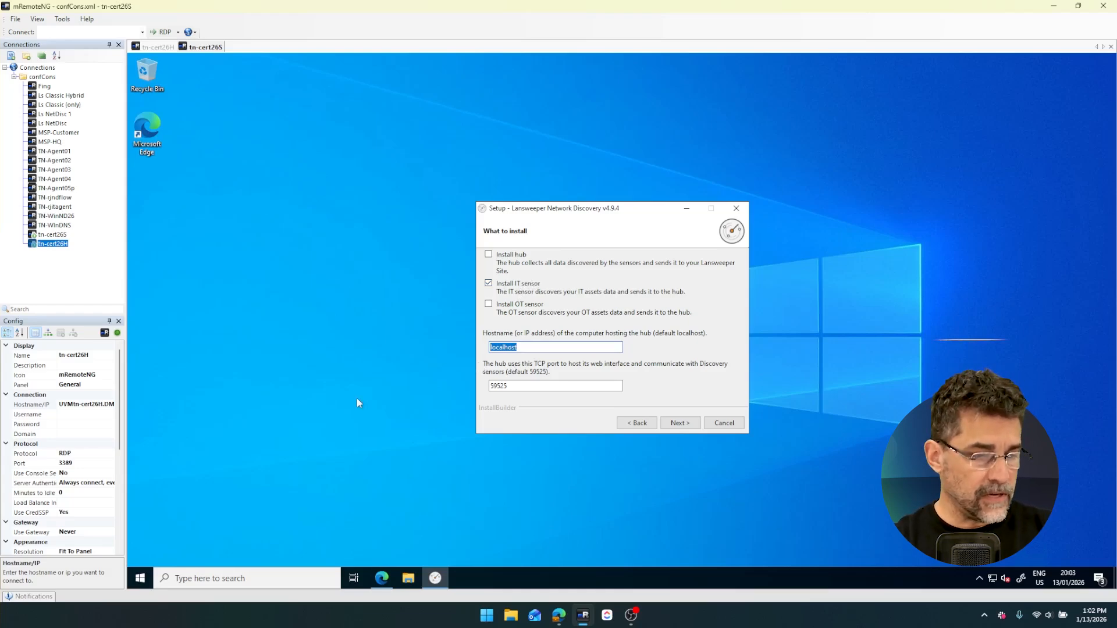
Set the hub hostname to UVMtn-cert26H.DMZ.LAB.local, copied from the tn-cert26H connection's settings, keep port 59525, and continue the sensor setup
click(72, 408)
key(ctrl+c)
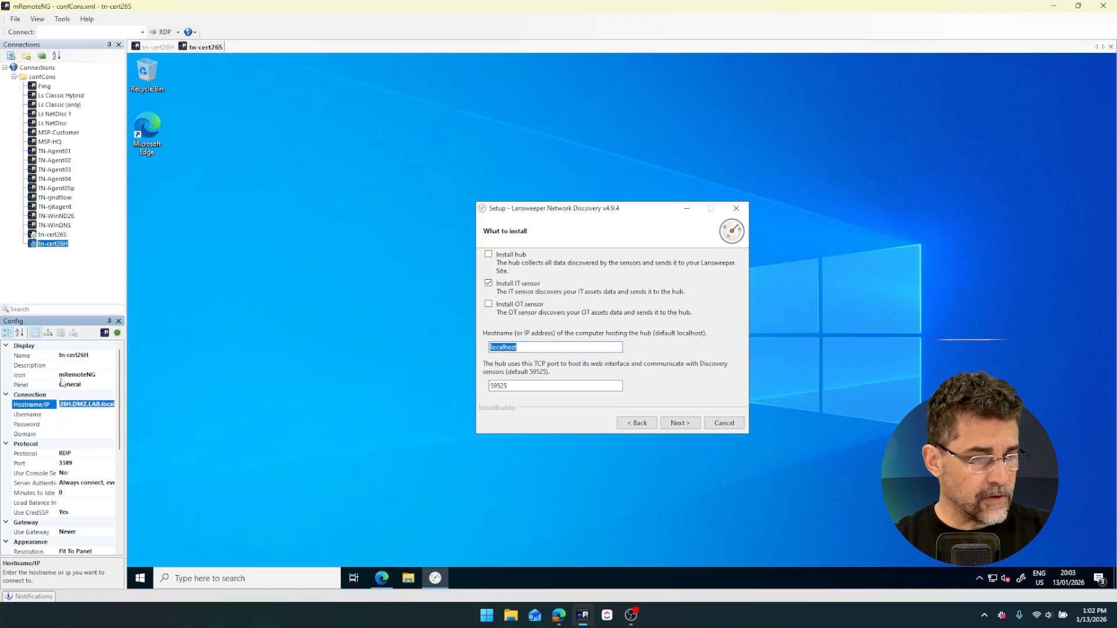
right_click(70, 402)
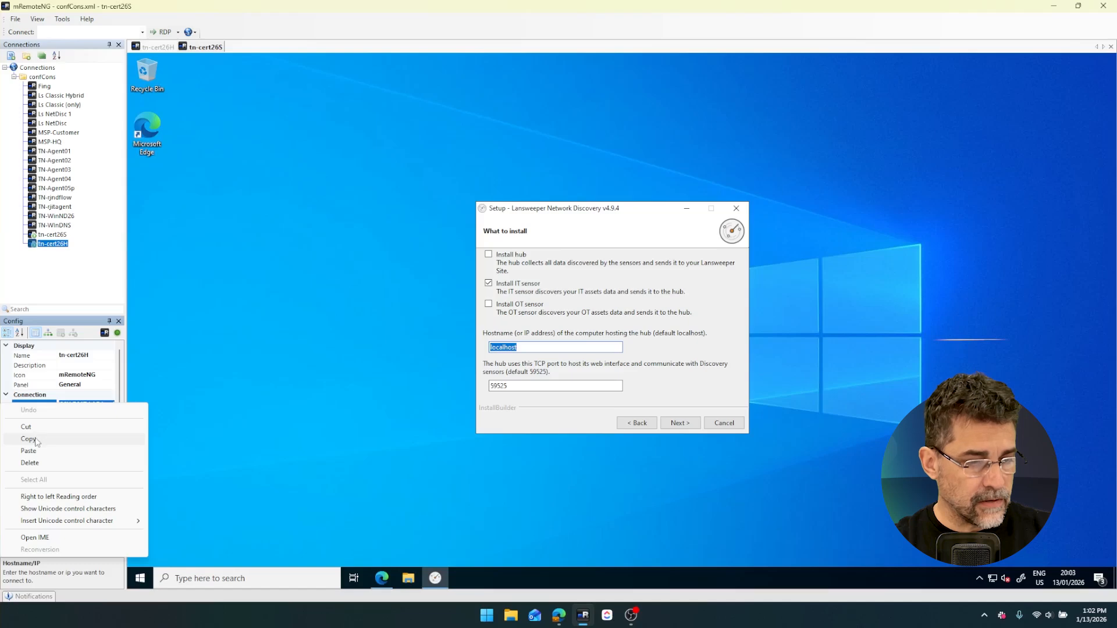
click(37, 440)
click(535, 351)
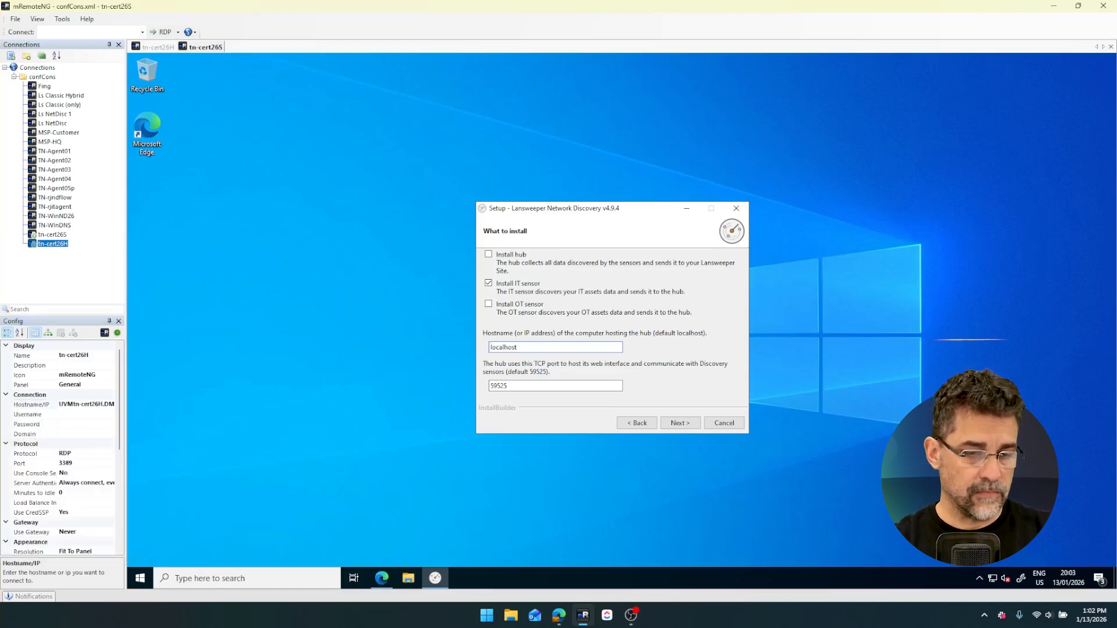
double_click(504, 347)
key(ctrl+v)
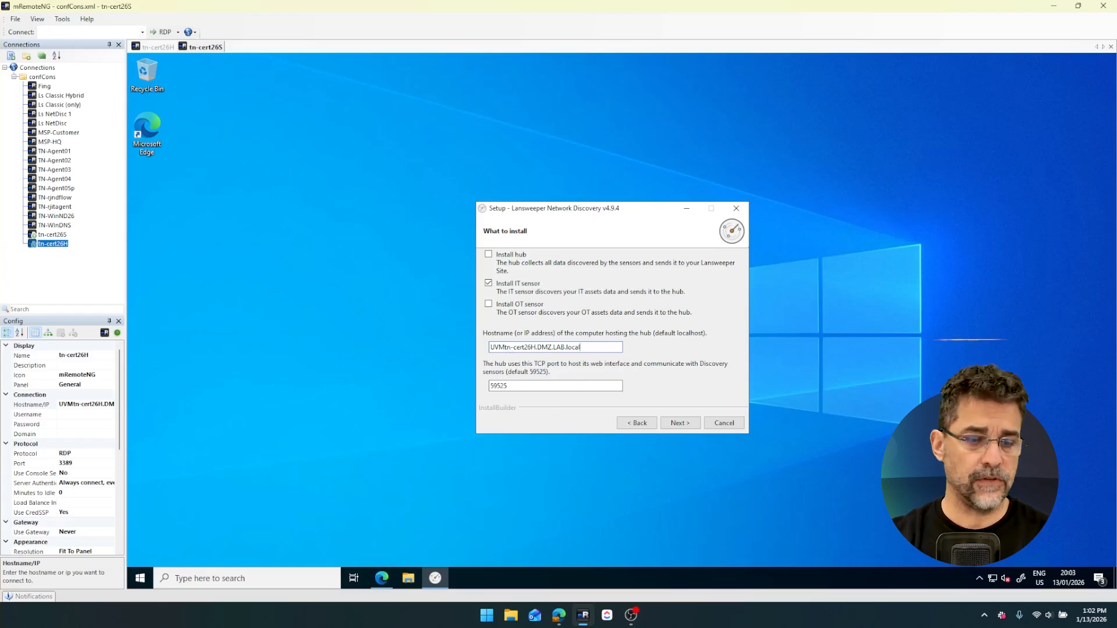
double_click(499, 386)
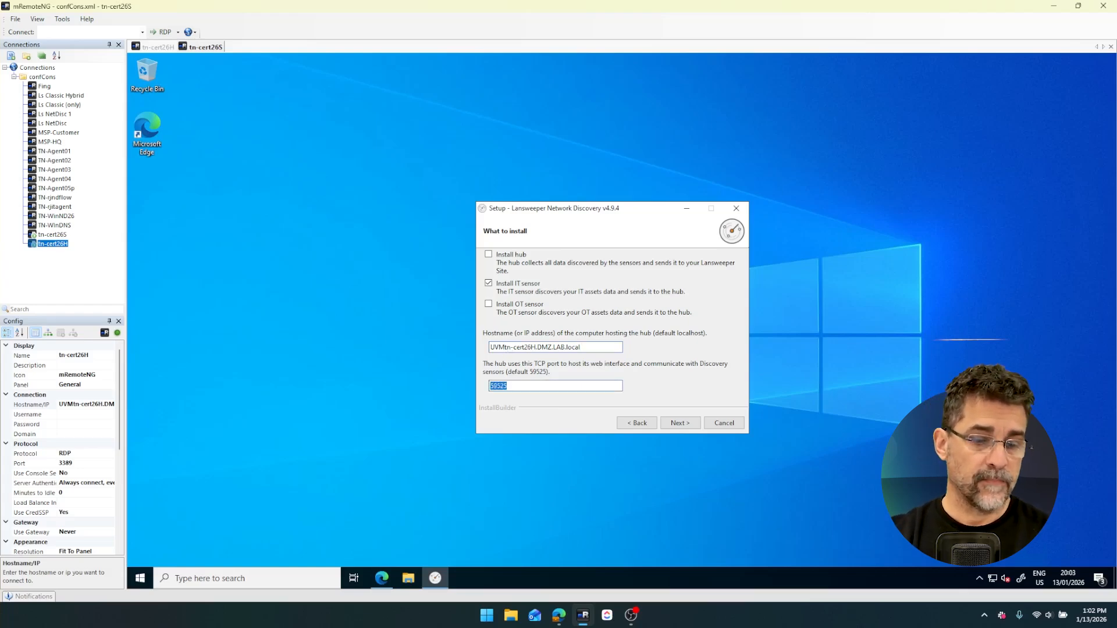
click(521, 386)
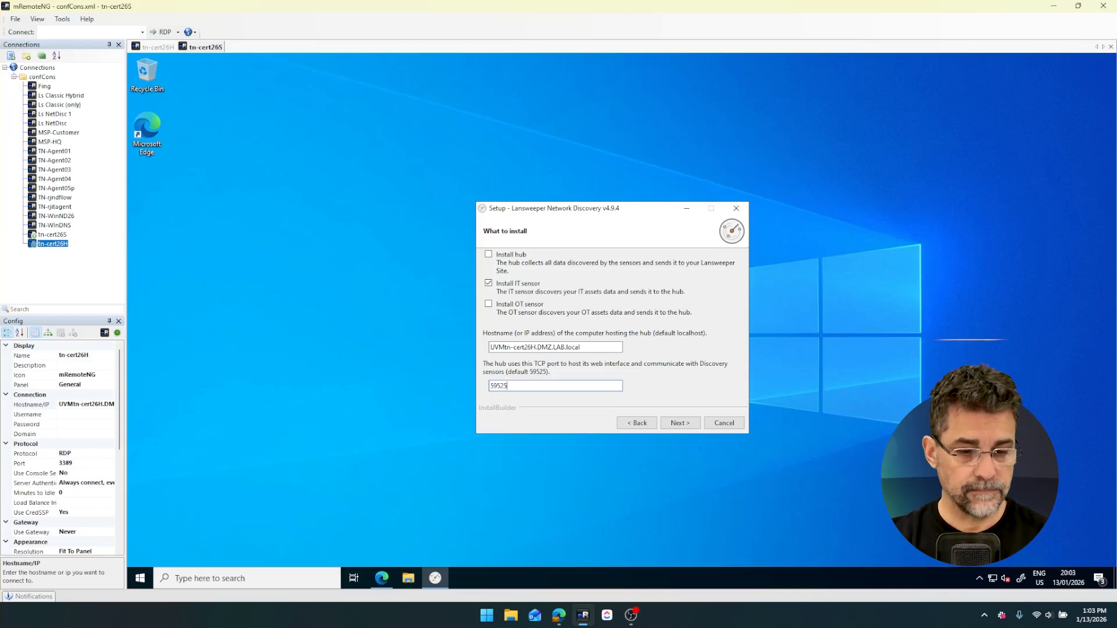
click(680, 424)
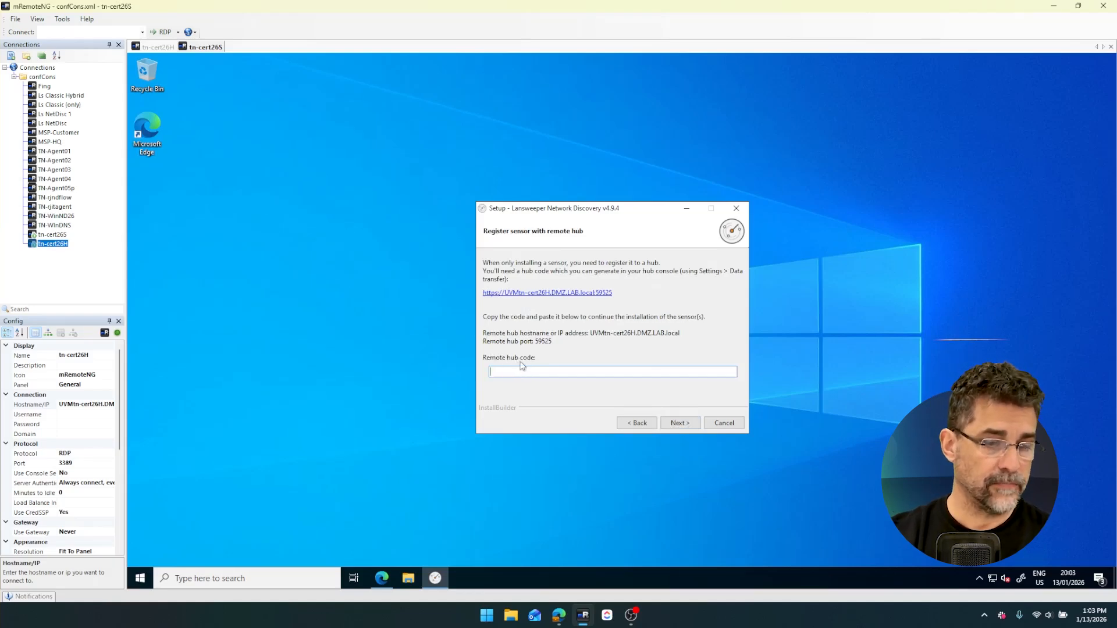
On the tn-cert26H server, copy the hub code from the Network Discovery hub console's data transfer settings
key(ctrl+Tab)
click(186, 521)
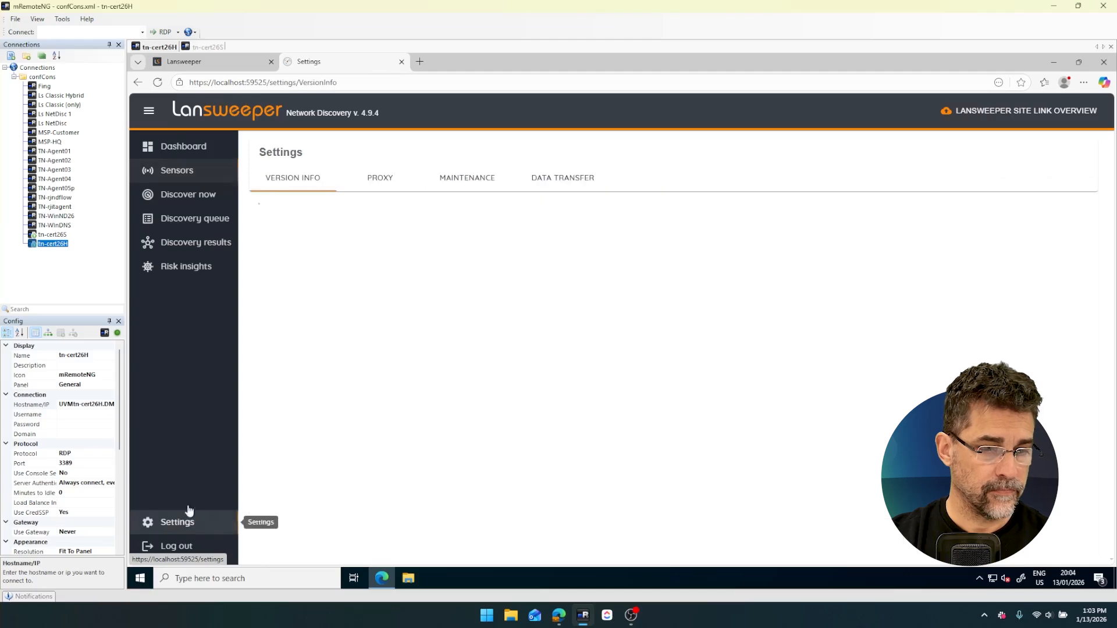
click(471, 181)
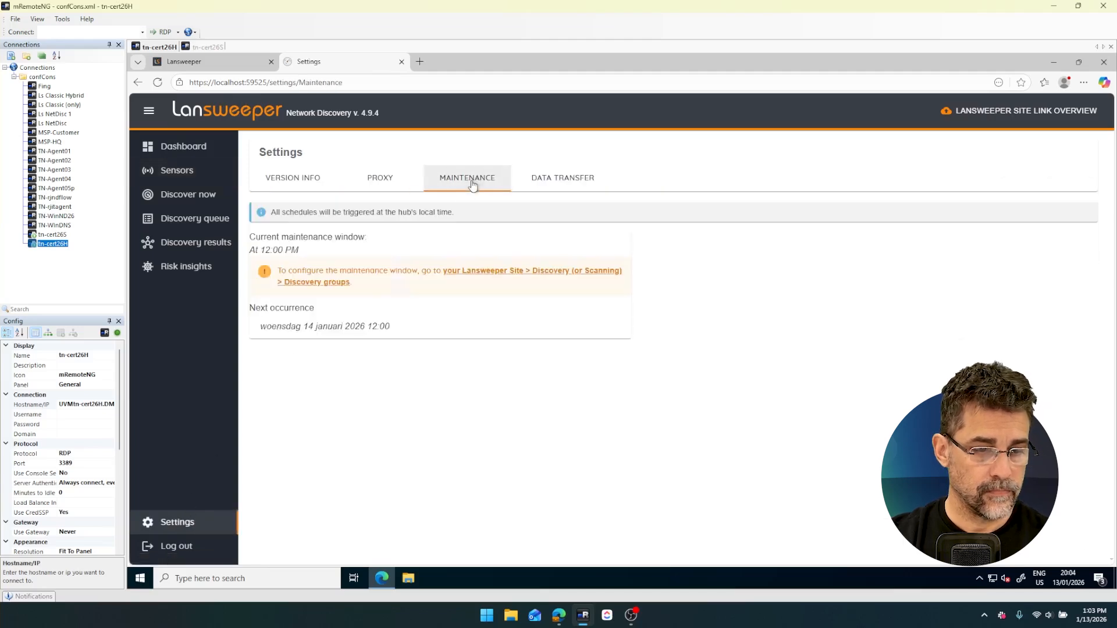
click(555, 180)
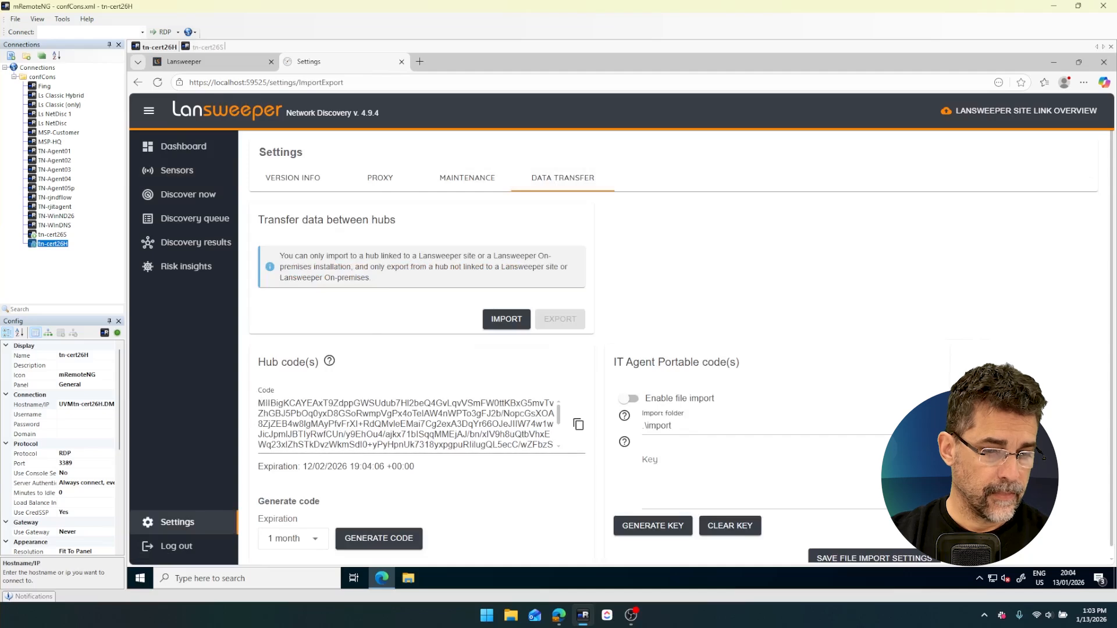
click(579, 428)
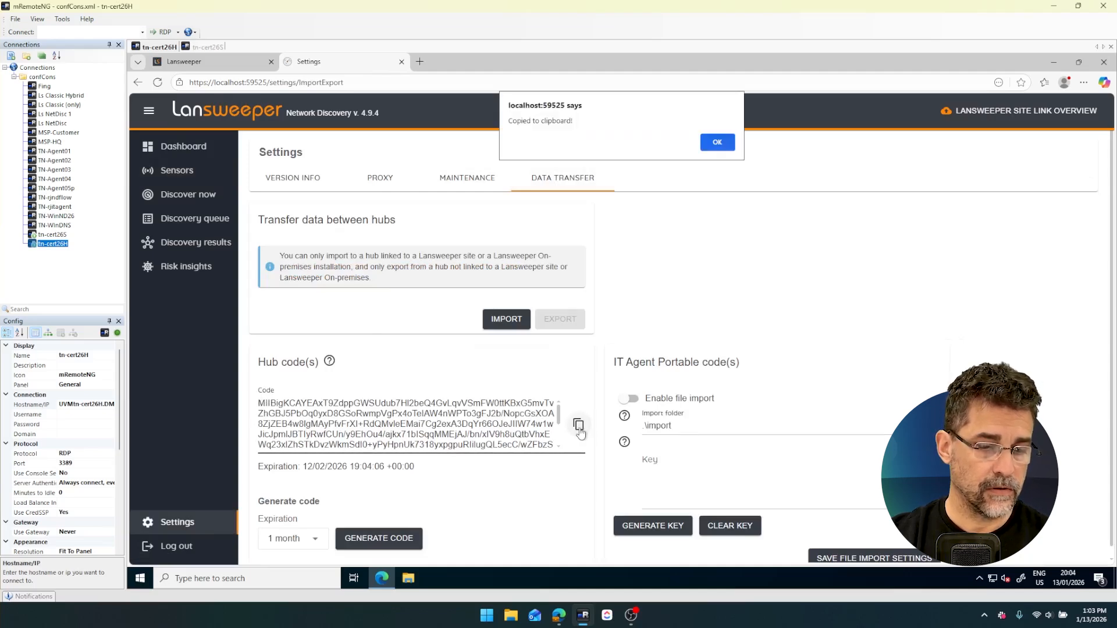
click(719, 141)
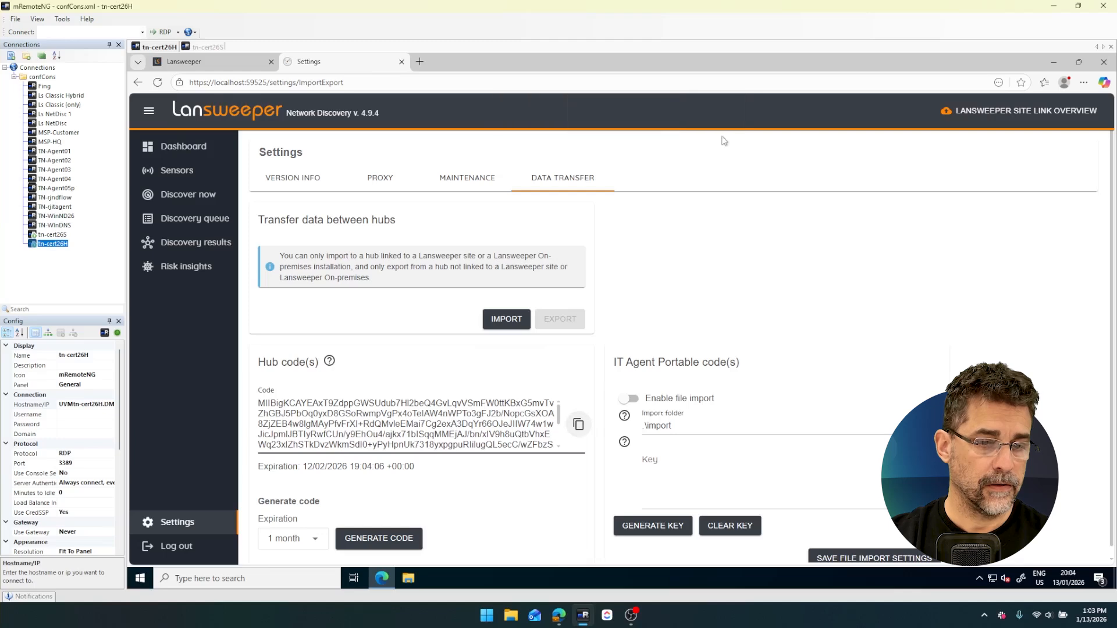
Back on the tn-cert26S server, paste the copied remote hub code into the setup wizard and start the IT sensor installation
click(210, 48)
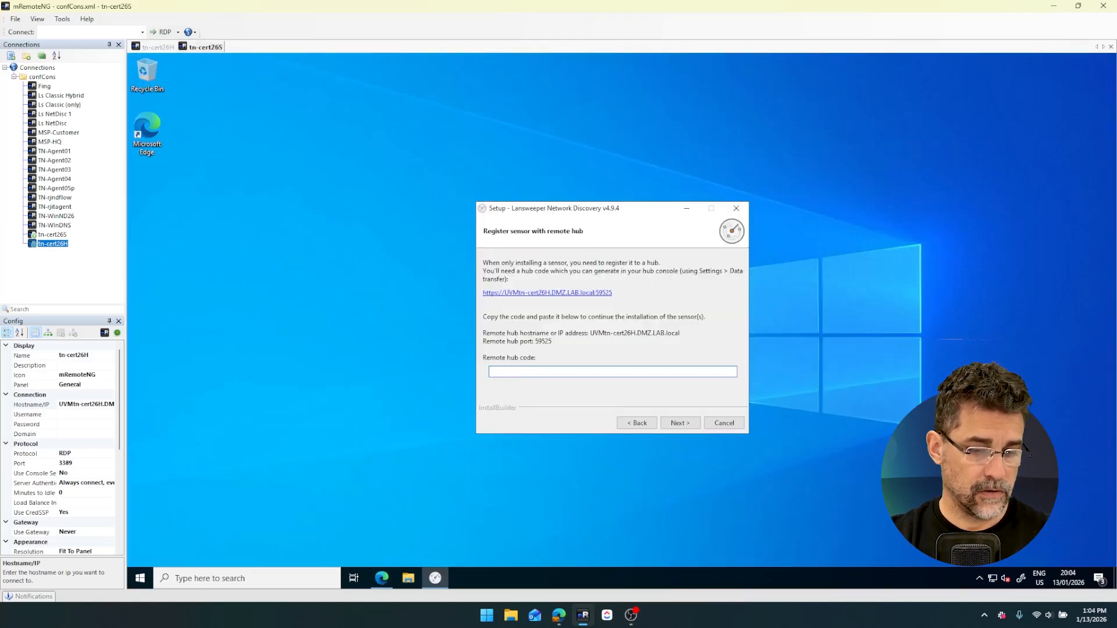
key(ctrl+v)
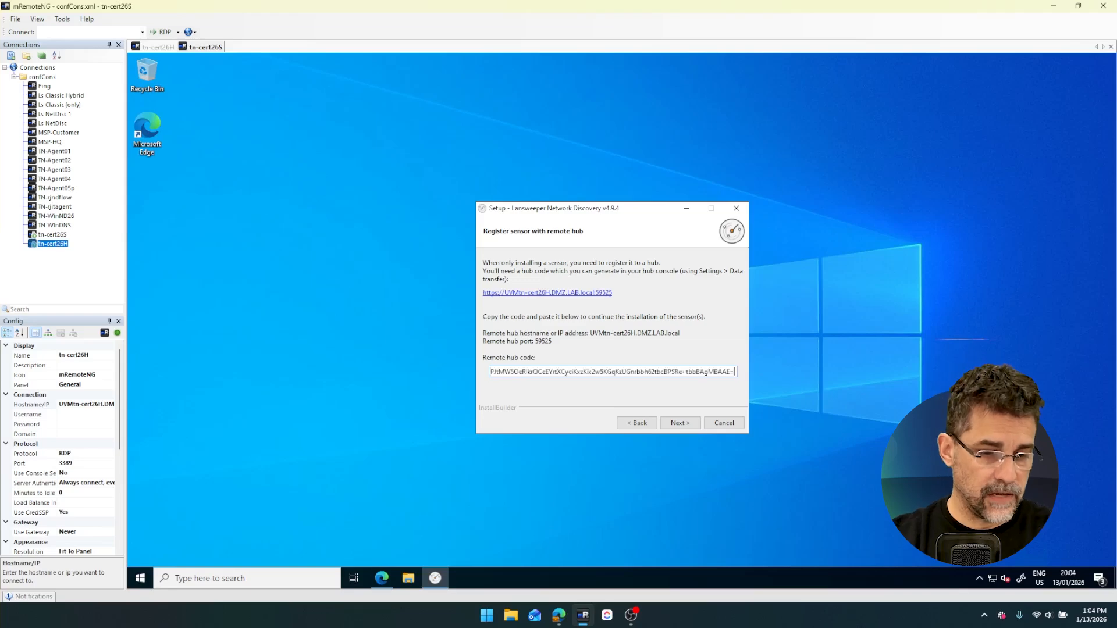
click(677, 424)
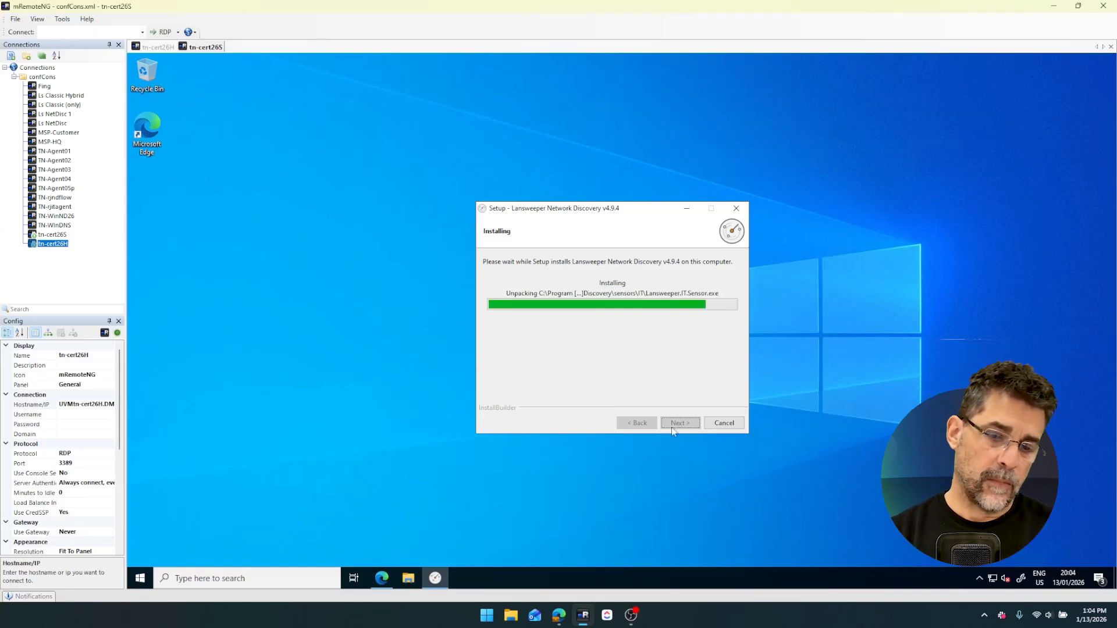
click(631, 618)
click(590, 434)
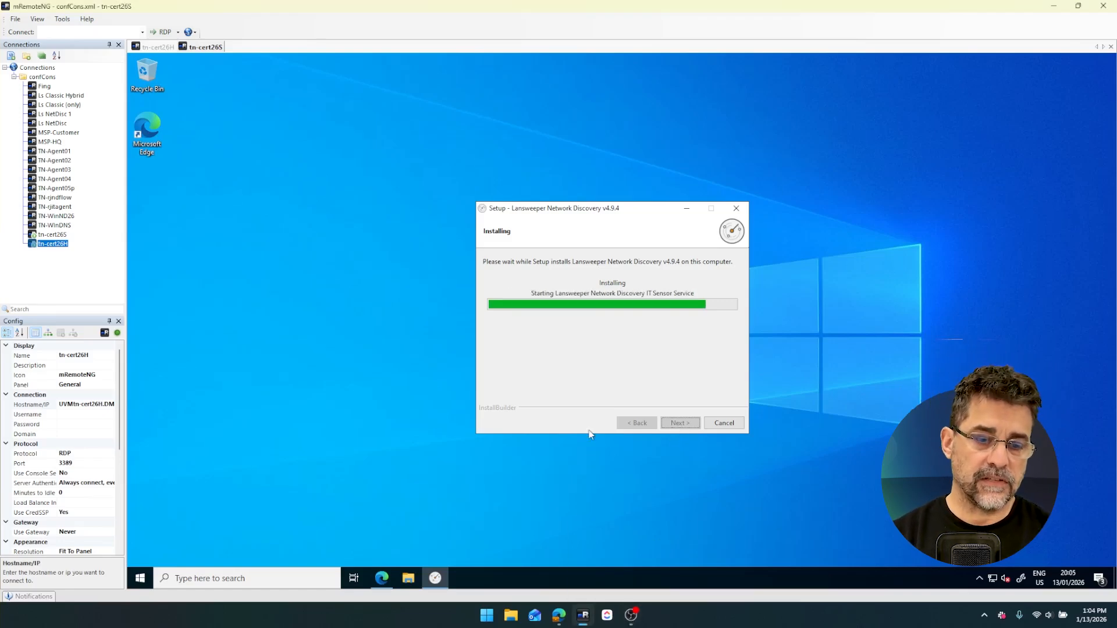